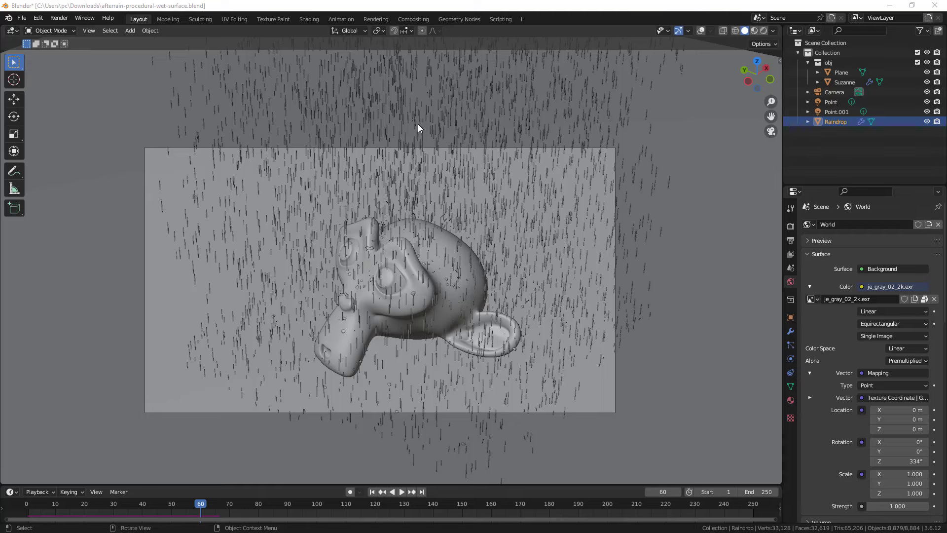
# Switch the viewport to Rendered shading and play the rain animation, stopping at frame 73.
pyautogui.click(764, 30)
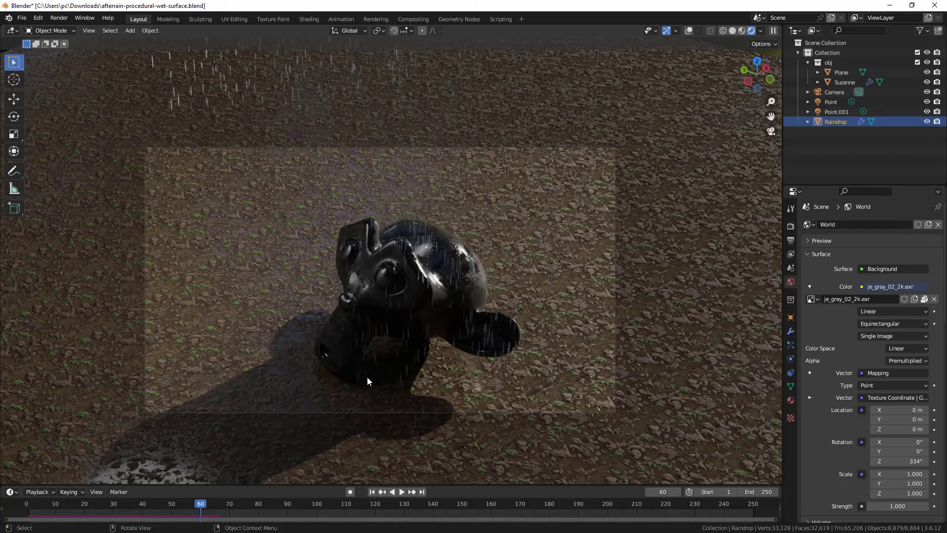
pyautogui.press('space')
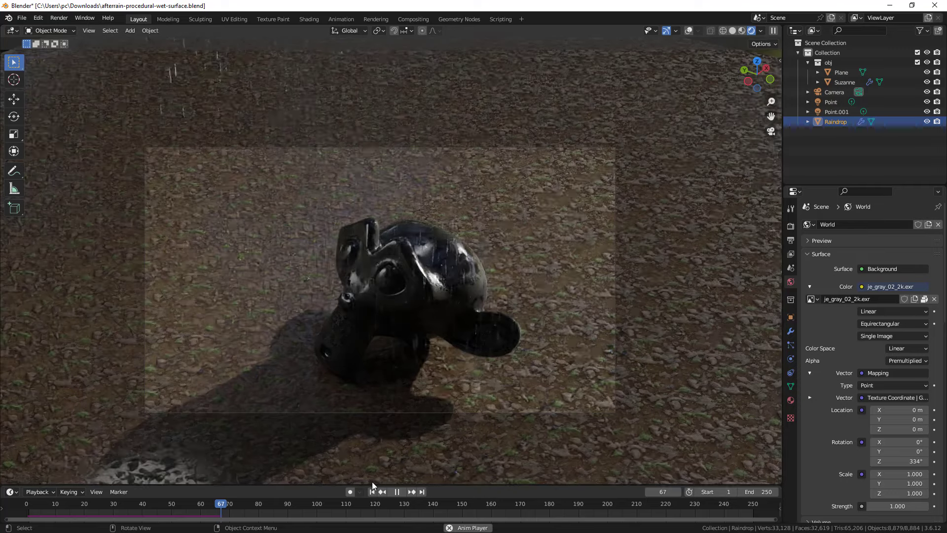
pyautogui.press('space')
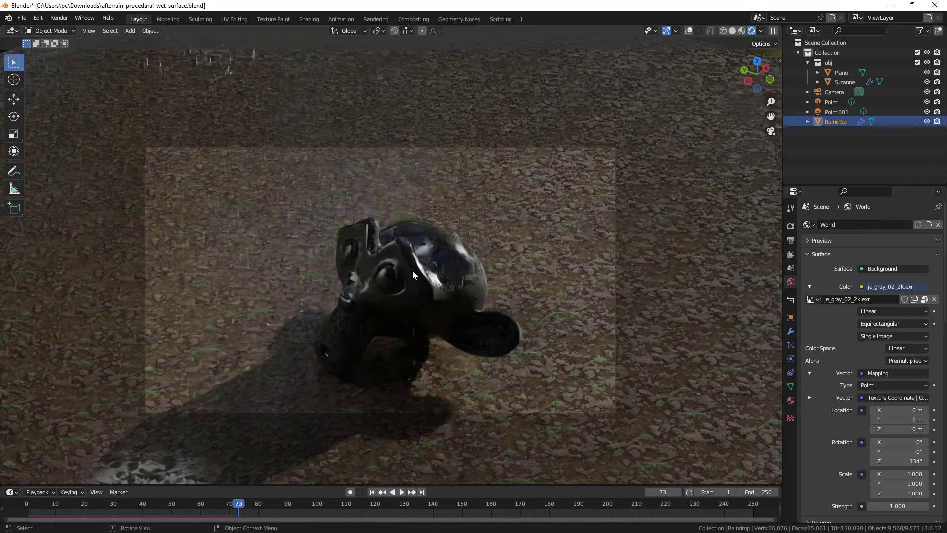
# Zoom in and out on the wet scene and pan to recentre Suzanne.
pyautogui.scroll(2, 413, 275)
pyautogui.scroll(3, 428, 274)
pyautogui.scroll(2, 449, 296)
pyautogui.scroll(2, 459, 296)
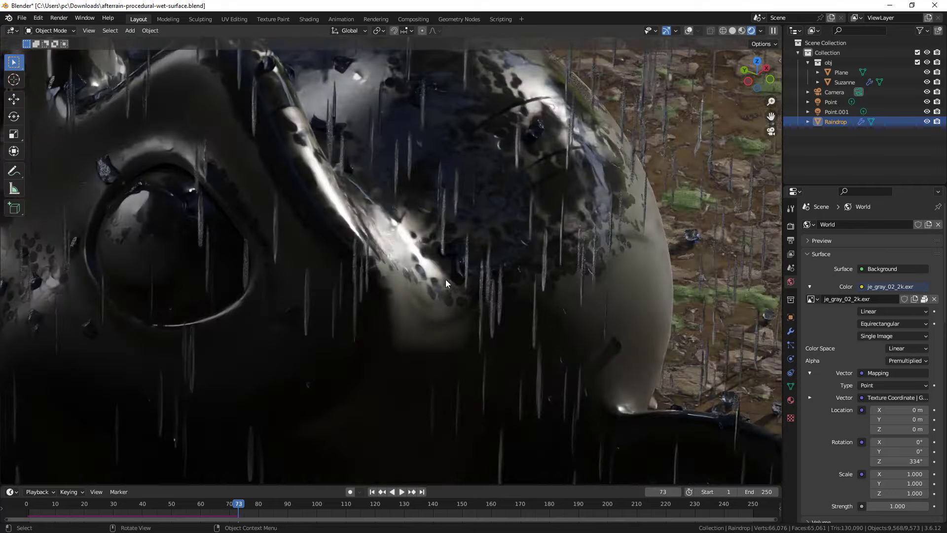
pyautogui.scroll(-3, 336, 295)
pyautogui.scroll(-3, 339, 295)
pyautogui.scroll(-2, 348, 295)
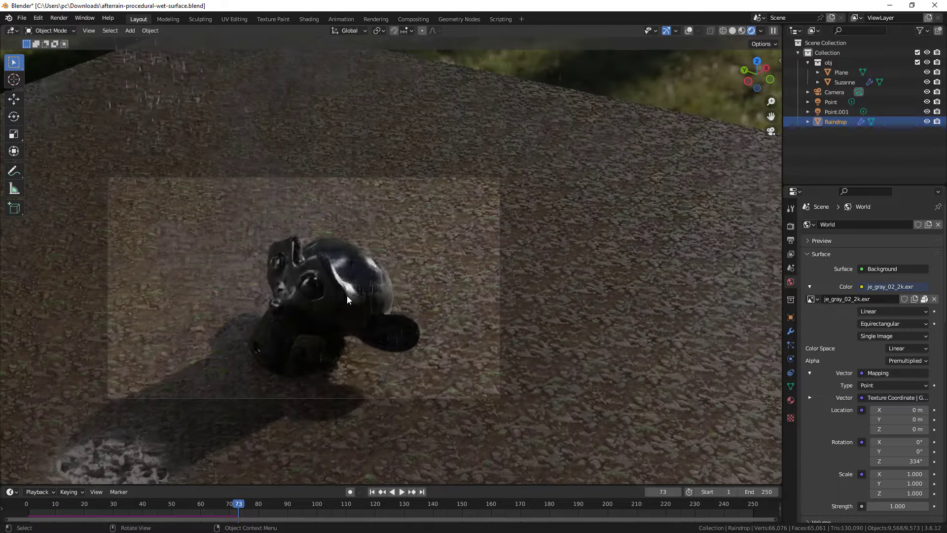
pyautogui.keyDown('shift'); pyautogui.moveTo(253, 310); pyautogui.dragTo(357, 297, button='middle'); pyautogui.keyUp('shift')
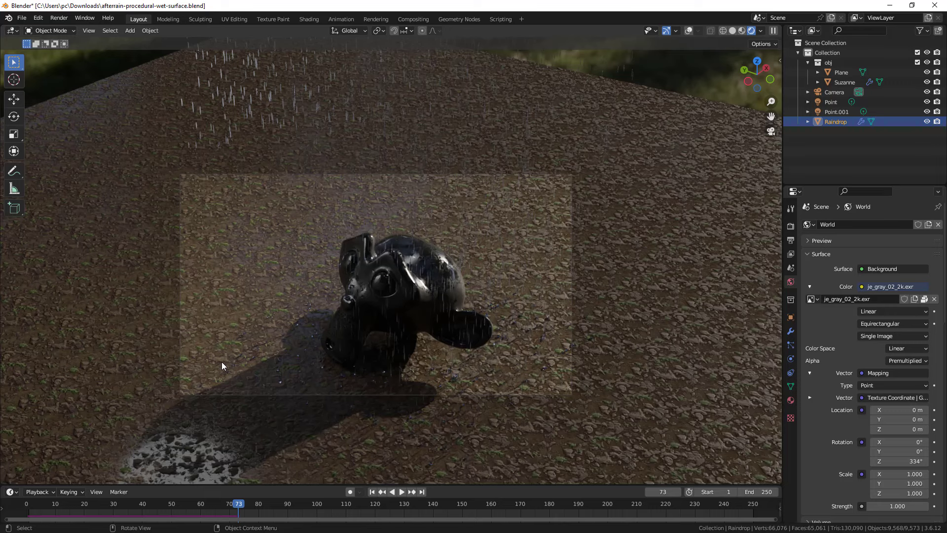
# Begin reopening the recent file, then cancel to stay in the current scene.
pyautogui.click(22, 18)
pyautogui.moveTo(45, 49)
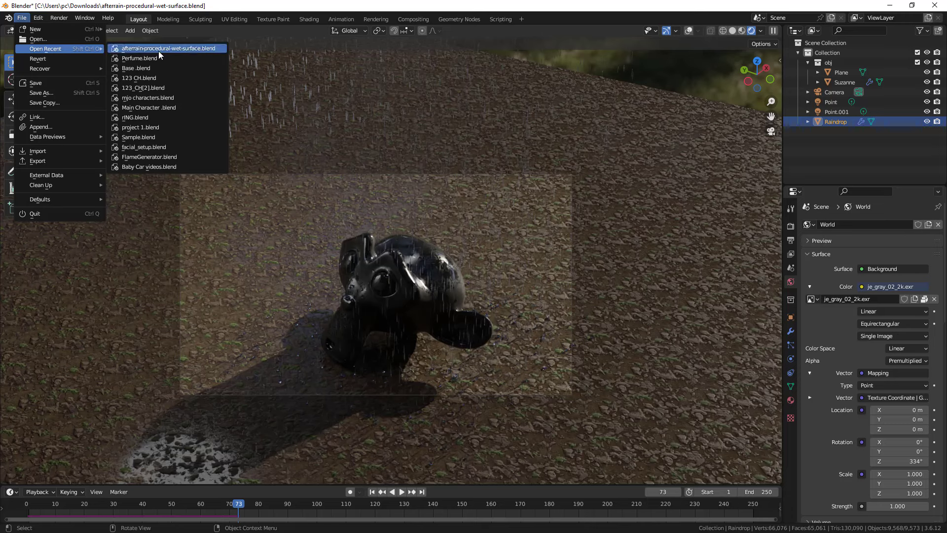
pyautogui.click(161, 53)
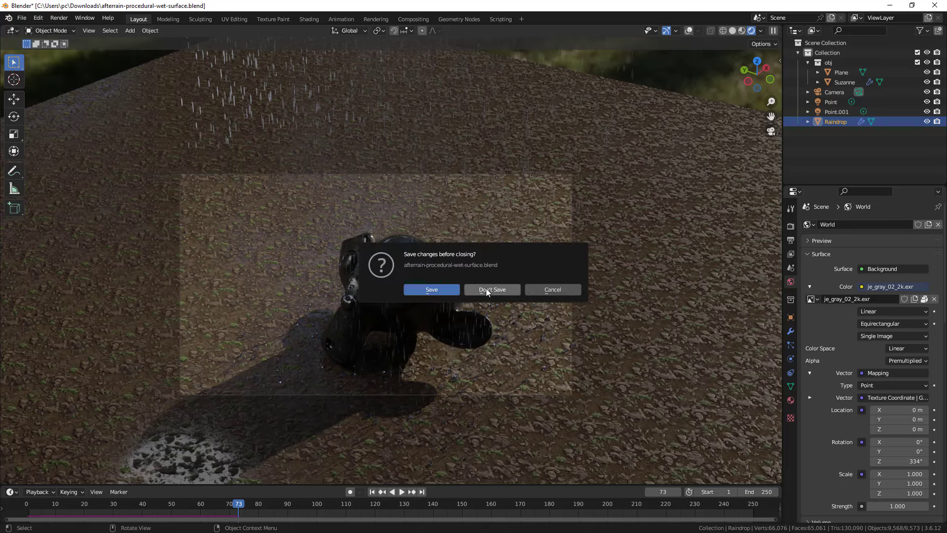
pyautogui.click(554, 289)
# Copy the muddy ground Plane and reopen afterrain-procedural-wet-surface.blend without saving.
pyautogui.click(521, 348)
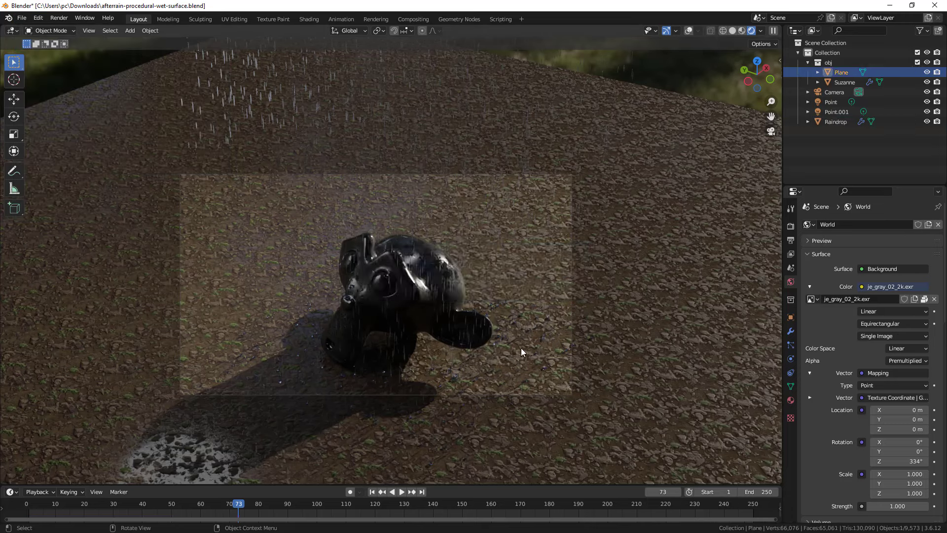
pyautogui.hotkey('ctrl', 'c')
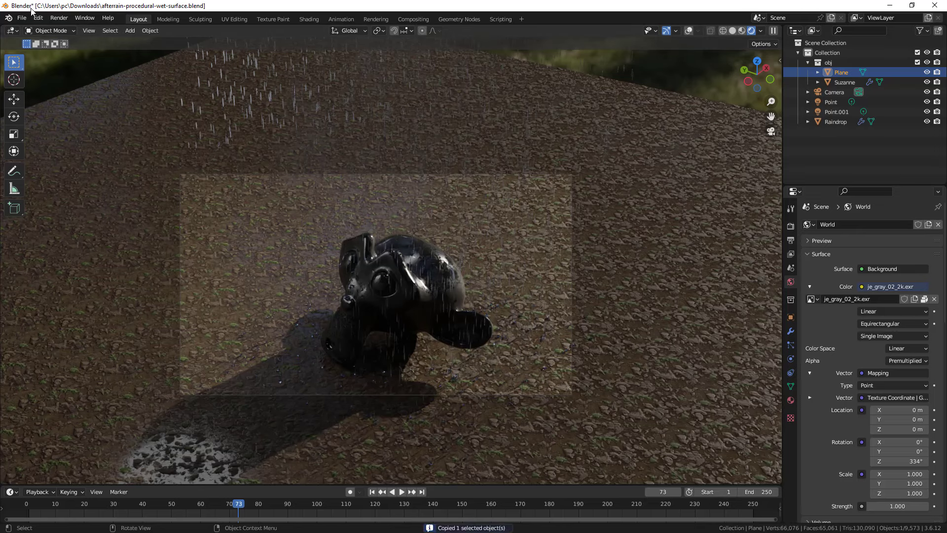
pyautogui.click(22, 18)
pyautogui.click(160, 49)
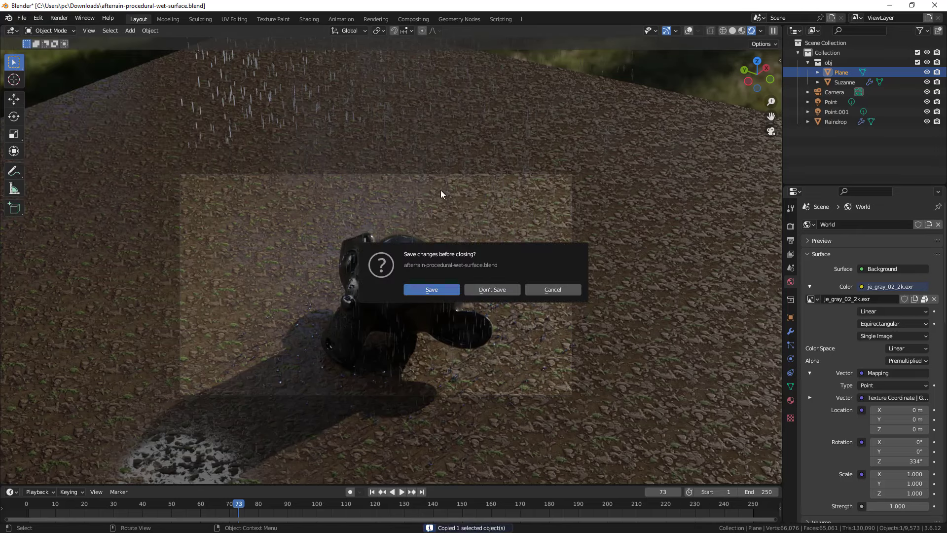
pyautogui.click(498, 290)
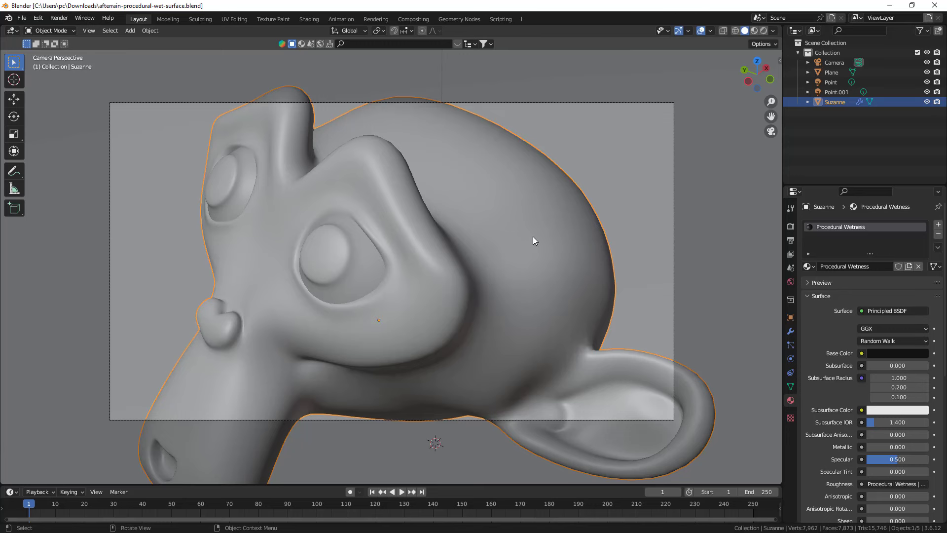
# Zoom the camera out with Lock Camera to View temporarily enabled, then disable it.
pyautogui.press('n')
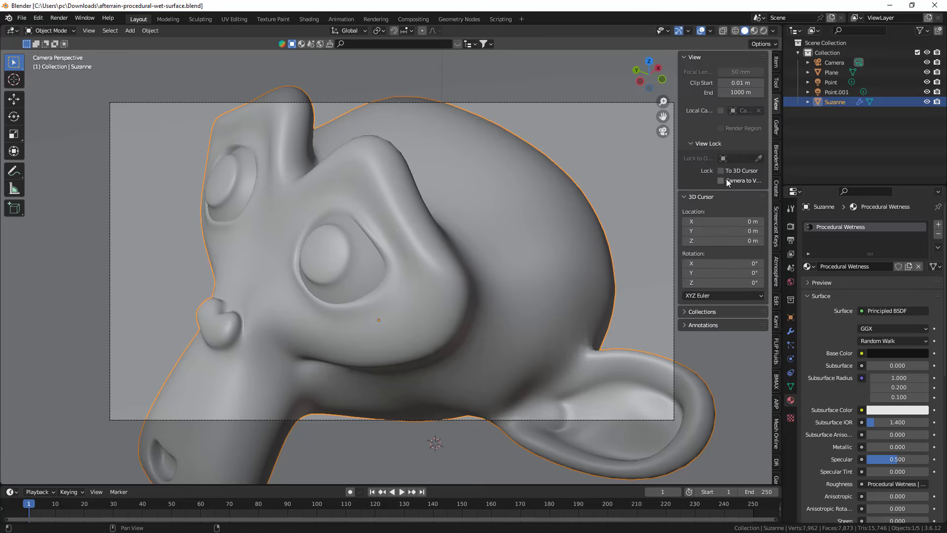
pyautogui.click(721, 181)
pyautogui.scroll(-3, 393, 264)
pyautogui.scroll(-2, 393, 264)
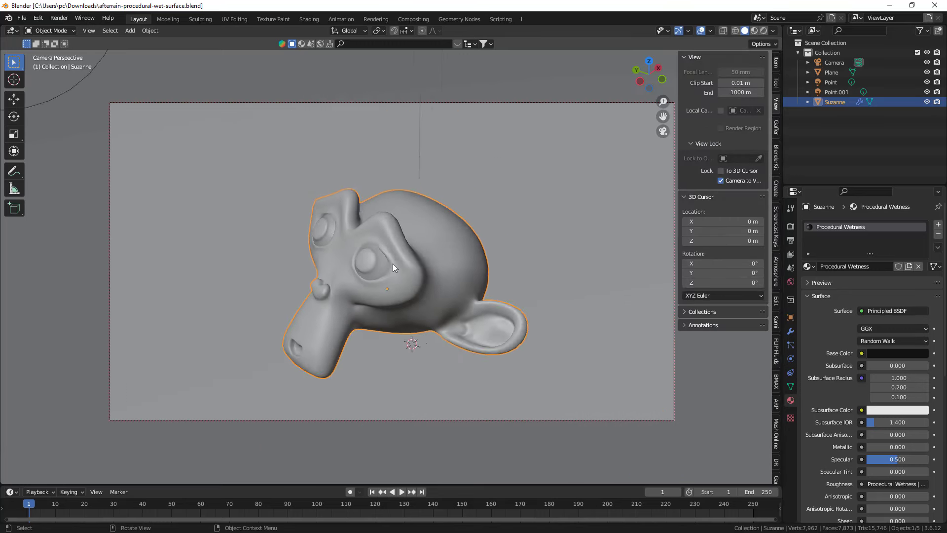
pyautogui.scroll(-2, 393, 263)
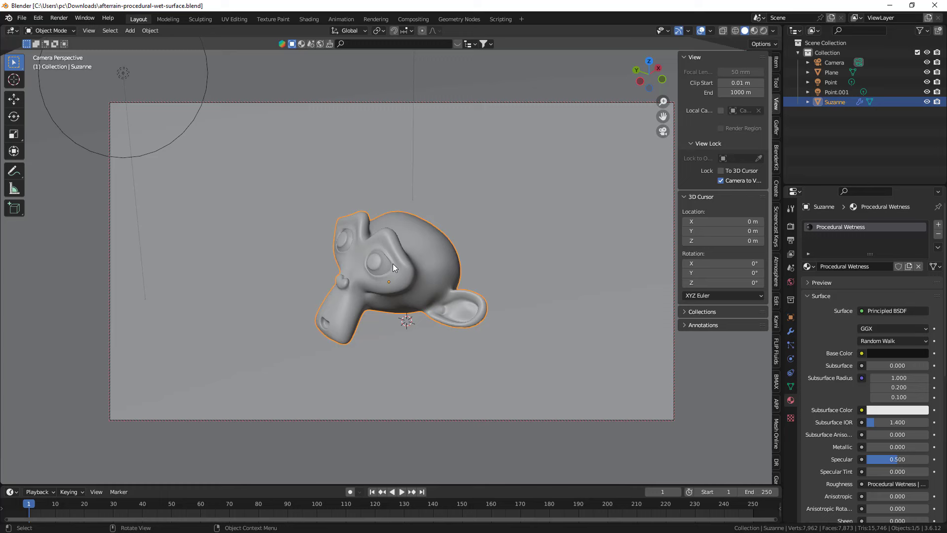
pyautogui.click(720, 181)
# Switch to Material Preview and paste the copied muddy ground Plane into the scene.
pyautogui.click(754, 31)
pyautogui.click(531, 309)
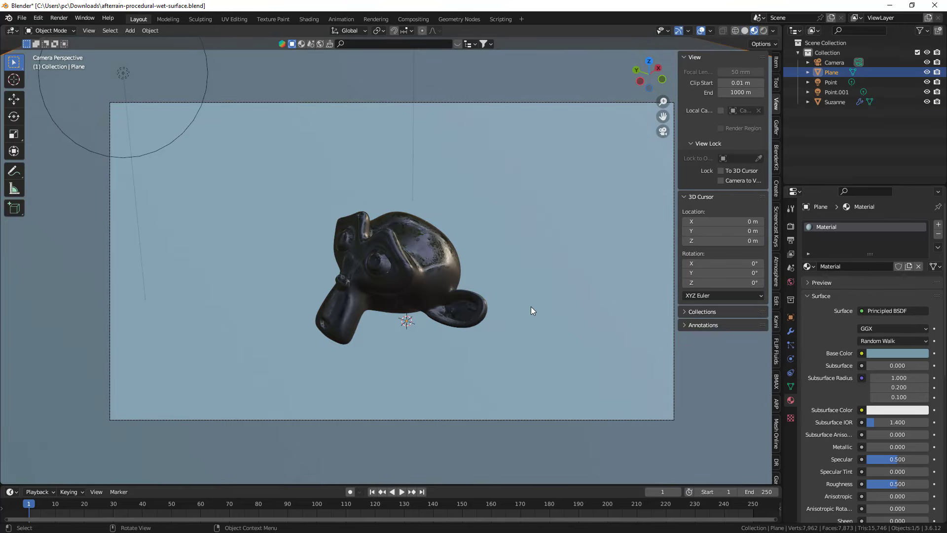
pyautogui.hotkey('ctrl', 'v')
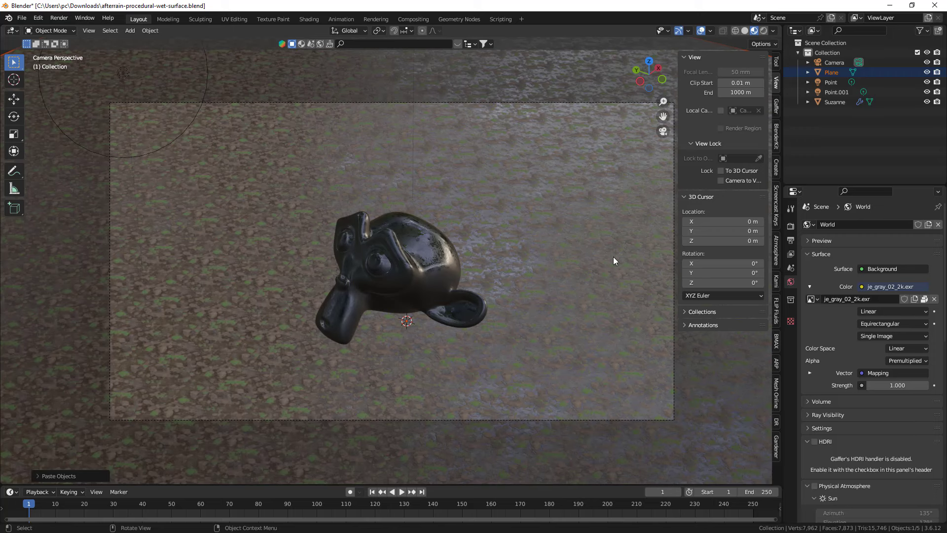
# Confirm the Dynamic Rain Addon is enabled in Preferences, then close Preferences.
pyautogui.click(37, 17)
pyautogui.click(60, 159)
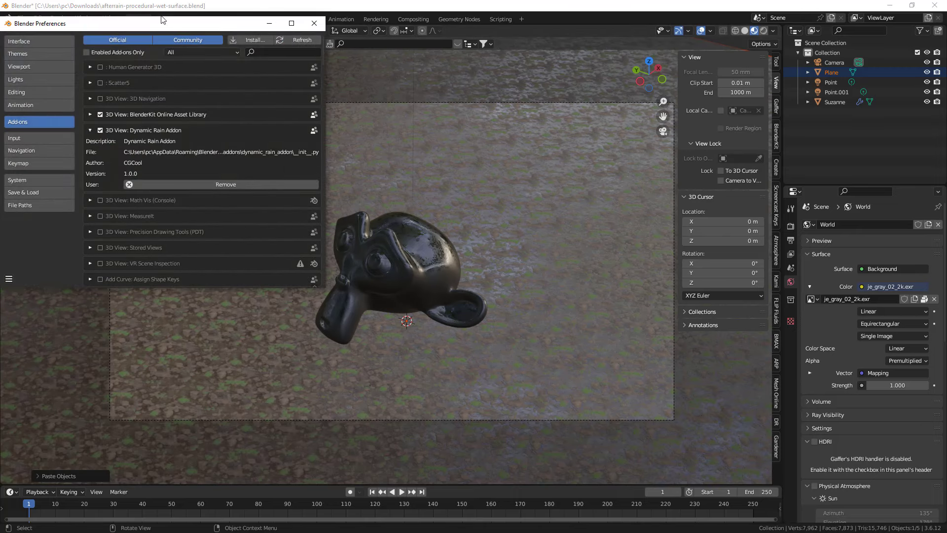
pyautogui.moveTo(159, 21); pyautogui.dragTo(453, 102)
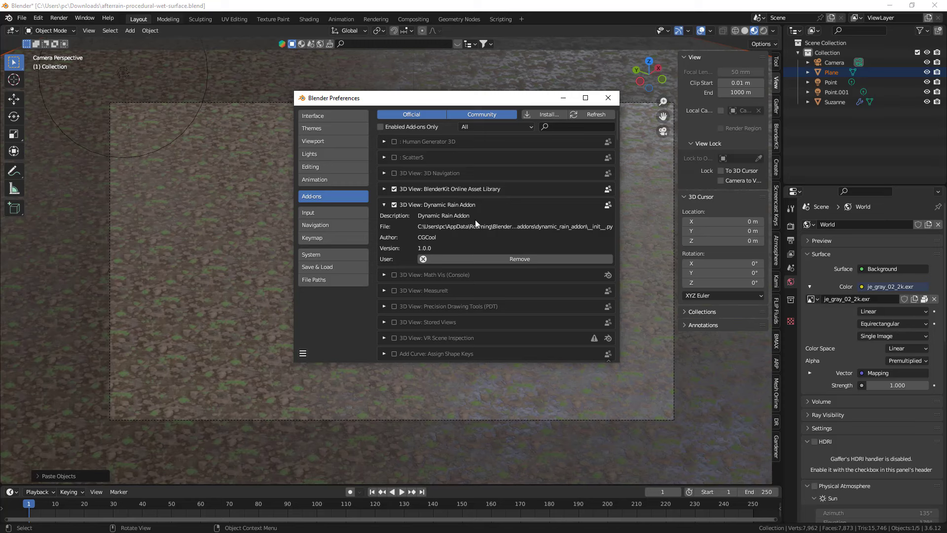
pyautogui.click(384, 204)
pyautogui.click(608, 97)
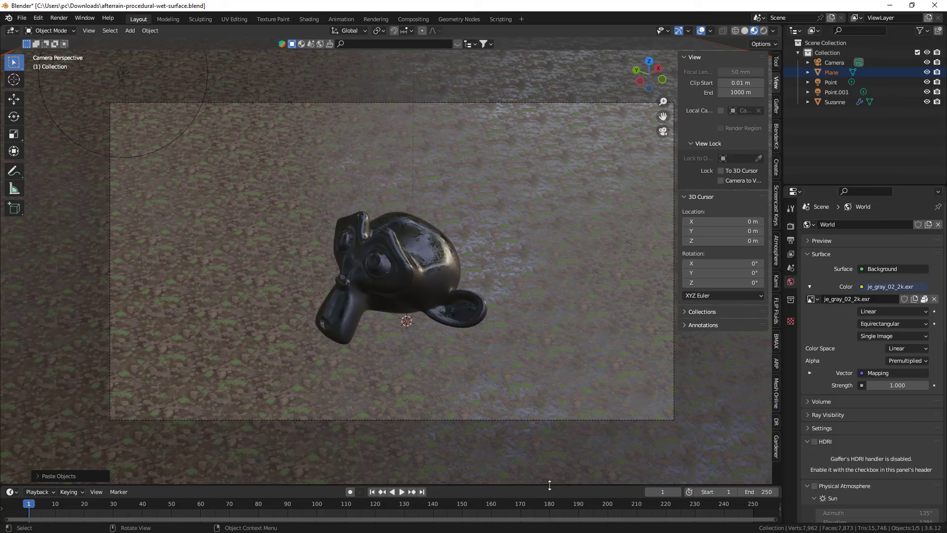
# Select the muddy ground Plane and show the Dynamic Rain sidebar panel.
pyautogui.click(566, 292)
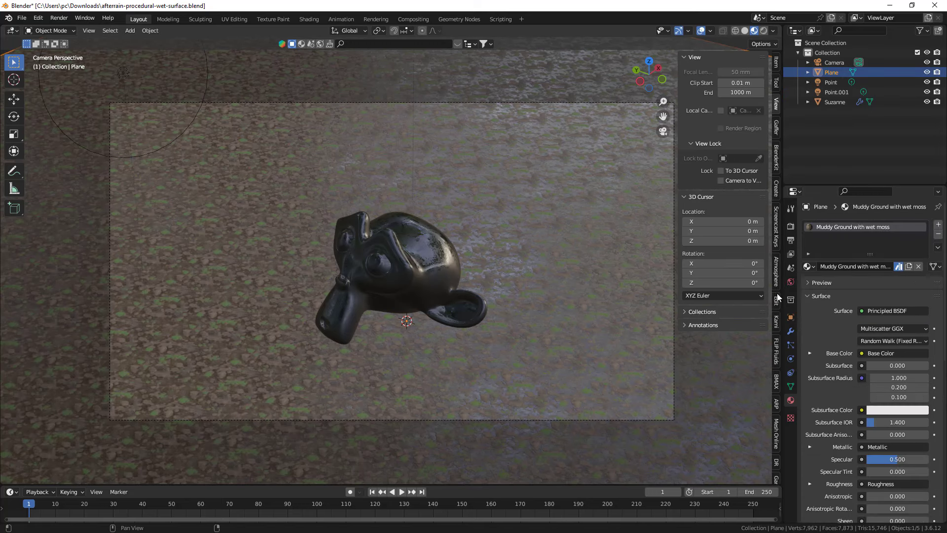
pyautogui.scroll(-2, 776, 363)
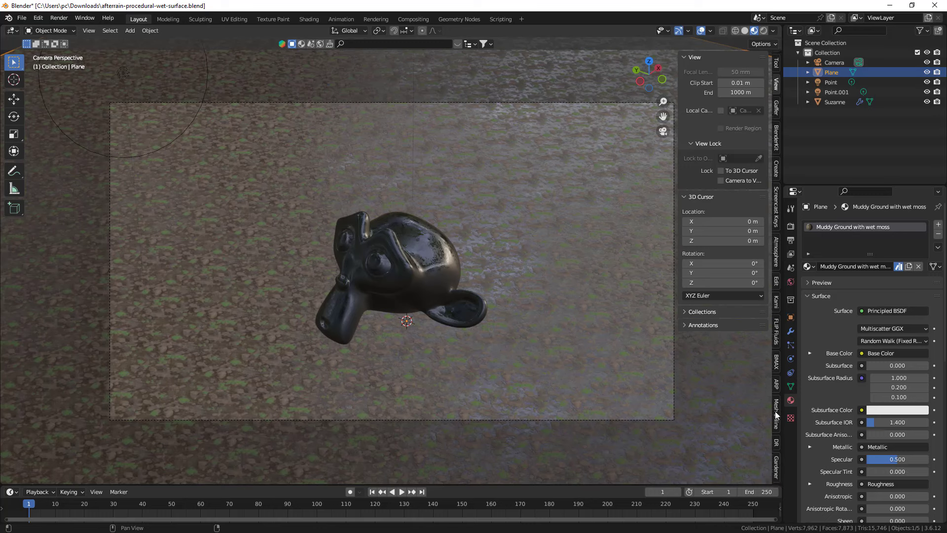
pyautogui.click(777, 447)
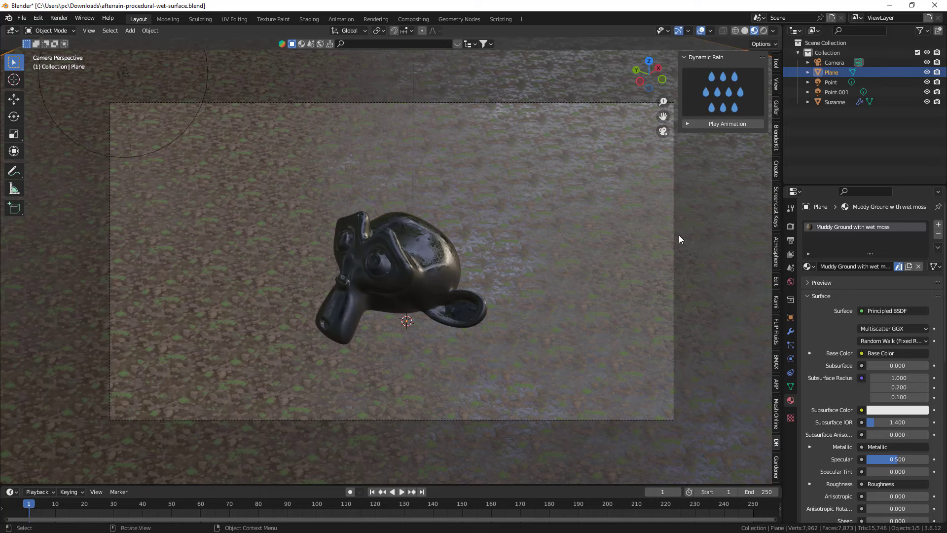
# In Solid shading, add a glass Raindrop rain emitter over the selected Plane.
pyautogui.click(745, 31)
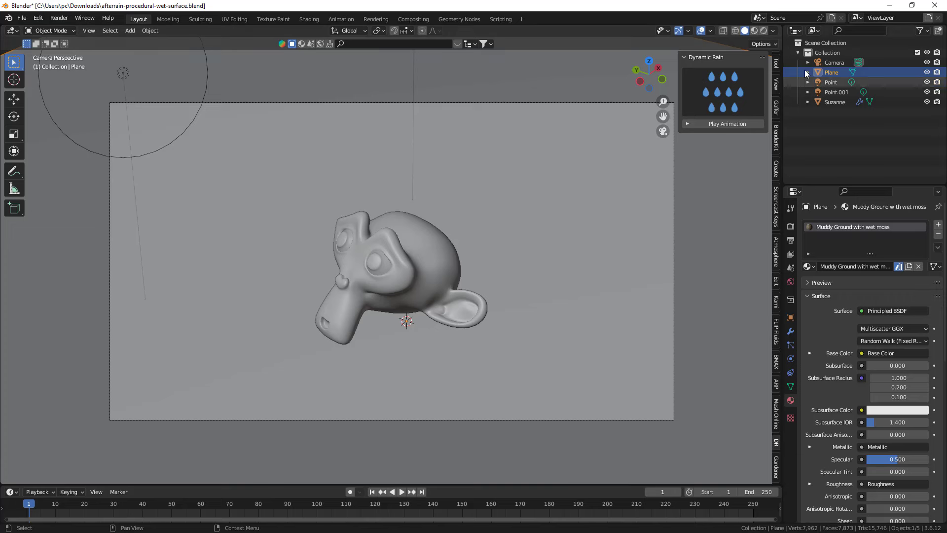
pyautogui.click(729, 95)
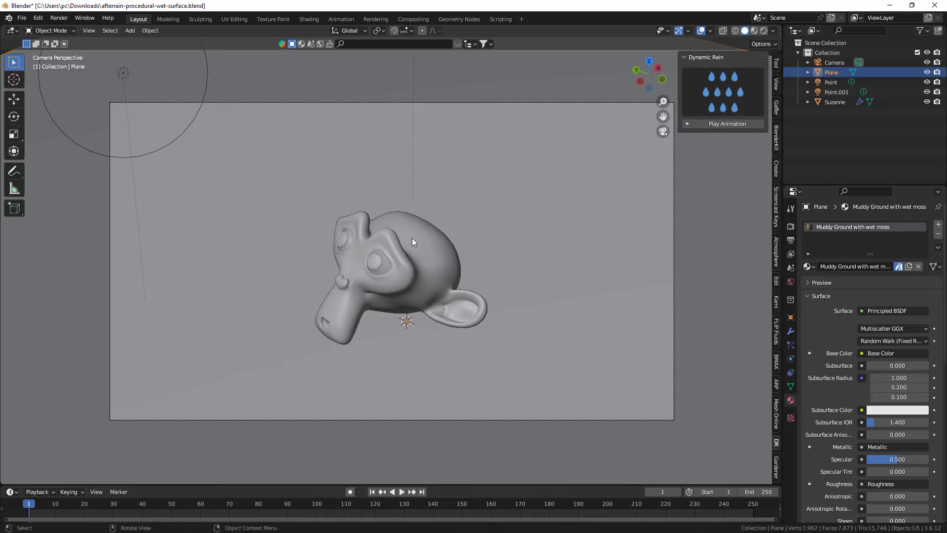
pyautogui.press('KP_0')
pyautogui.moveTo(413, 242)
pyautogui.mouseDown(button='middle')
pyautogui.moveTo(384, 255)
pyautogui.moveTo(409, 264)
pyautogui.mouseUp(button='middle')
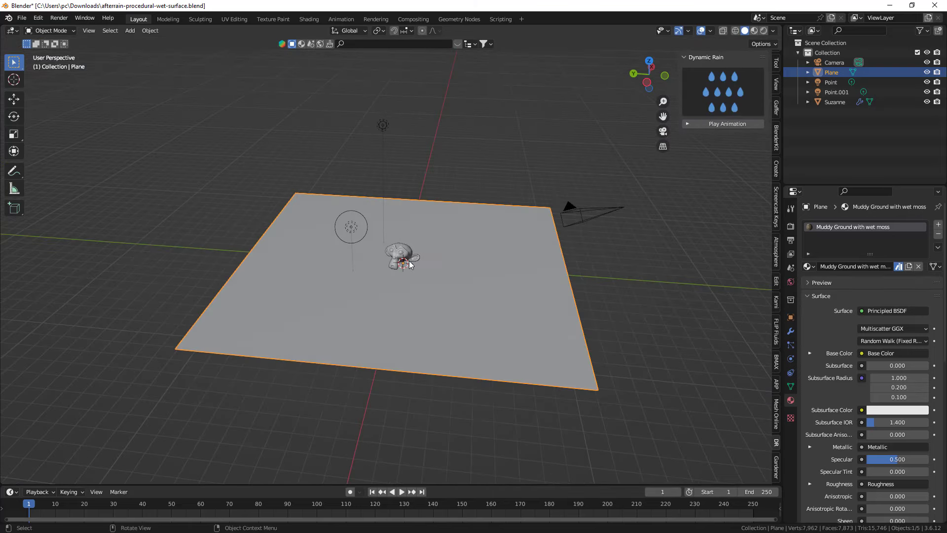
pyautogui.click(705, 93)
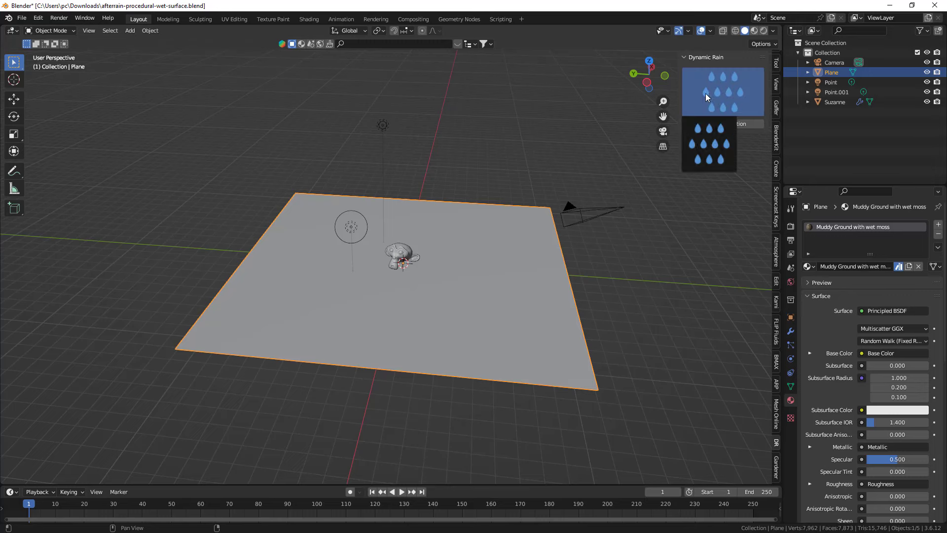
pyautogui.click(703, 143)
pyautogui.scroll(3, 357, 179)
pyautogui.moveTo(387, 190); pyautogui.dragTo(258, 187, button='middle')
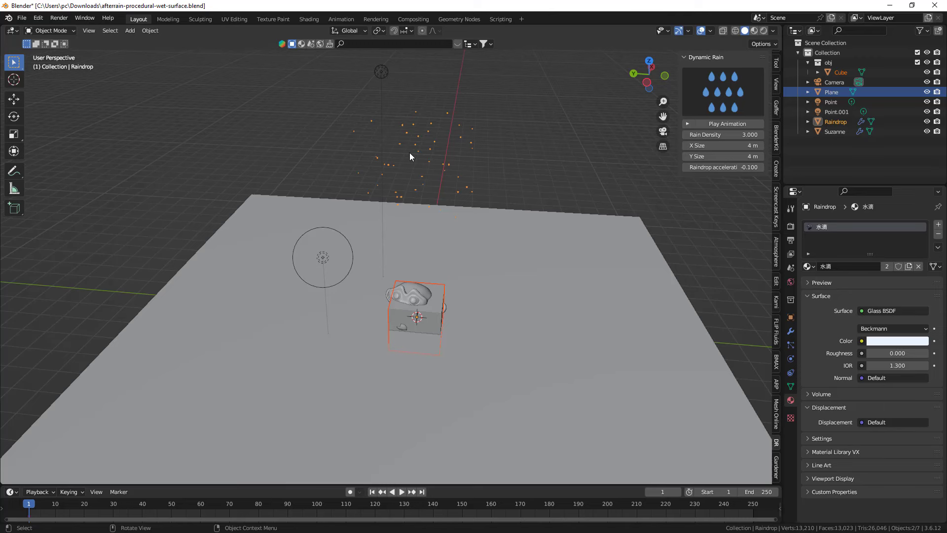
# Play the rain animation while orbiting around the cube, then stop at frame 1.
pyautogui.press('space')
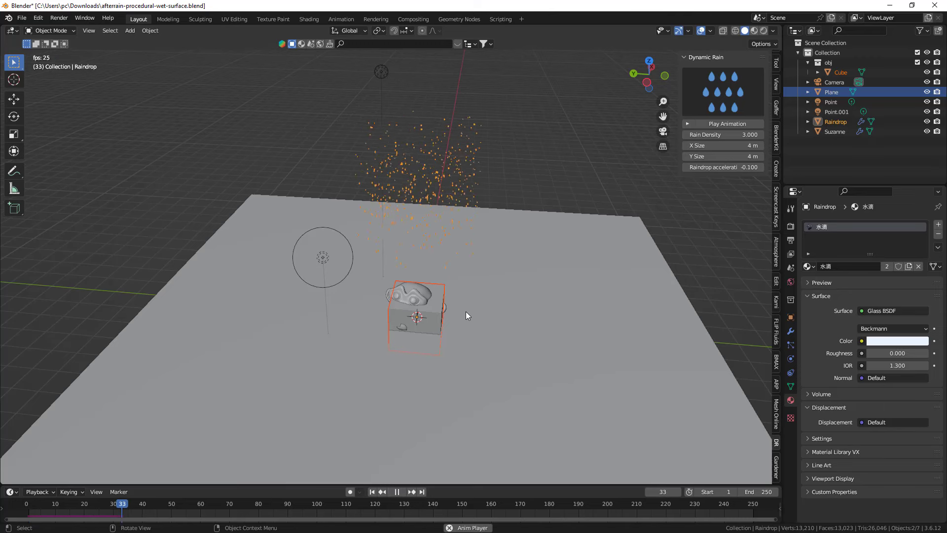
pyautogui.scroll(2, 466, 313)
pyautogui.scroll(2, 466, 314)
pyautogui.scroll(2, 434, 315)
pyautogui.moveTo(414, 315); pyautogui.dragTo(330, 315, button='middle')
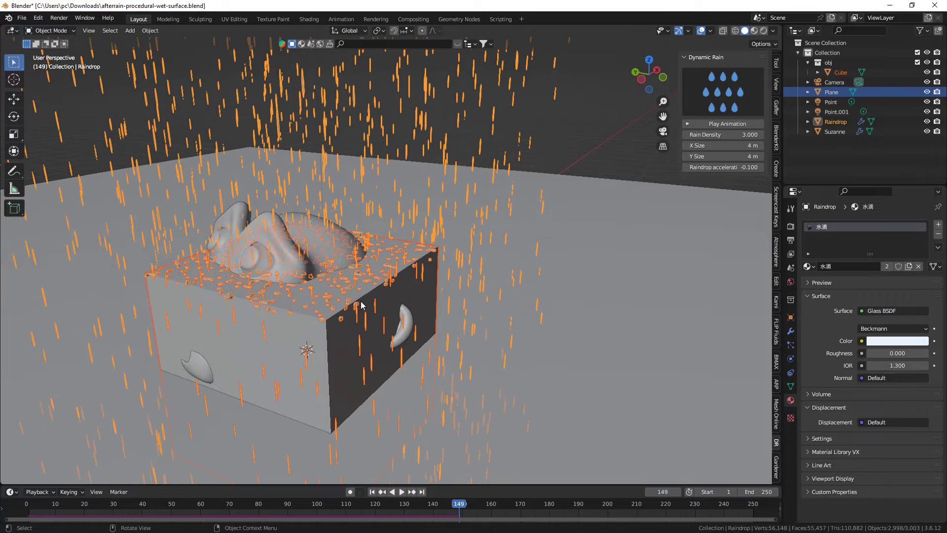
pyautogui.press('Escape')
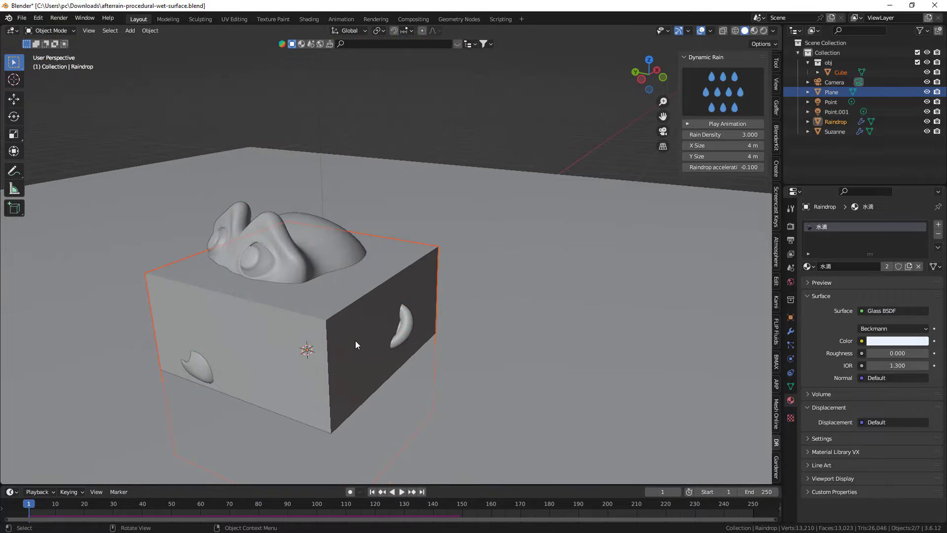
# Delete the cube and play the rain animation to preview it.
pyautogui.click(355, 344)
pyautogui.press('Delete')
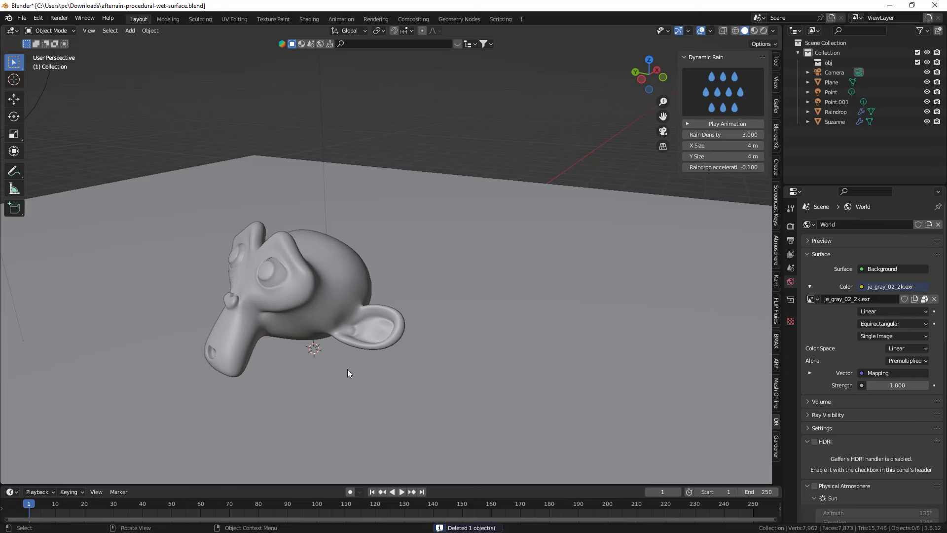
pyautogui.press('space')
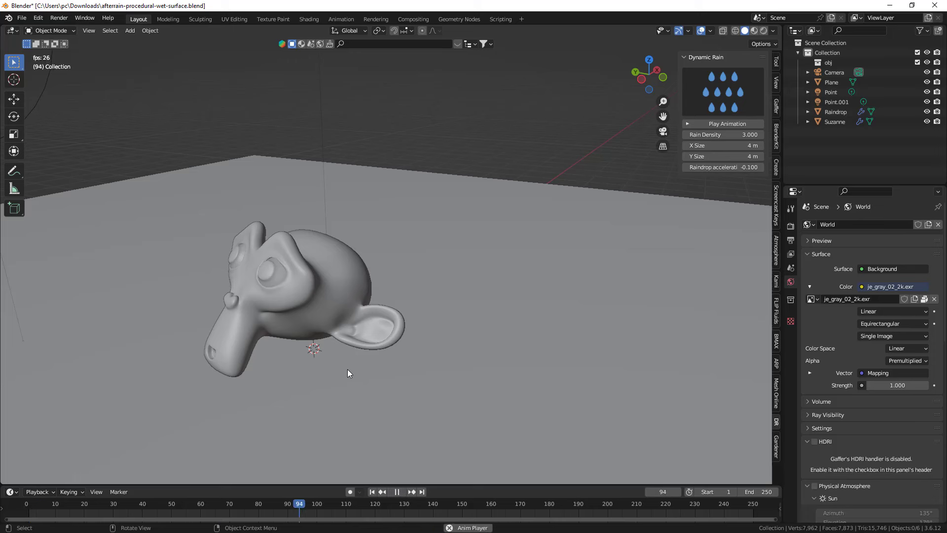
pyautogui.press('space')
# Rewind to frame 1 and orbit and zoom the view around Suzanne.
pyautogui.scroll(-3, 362, 276)
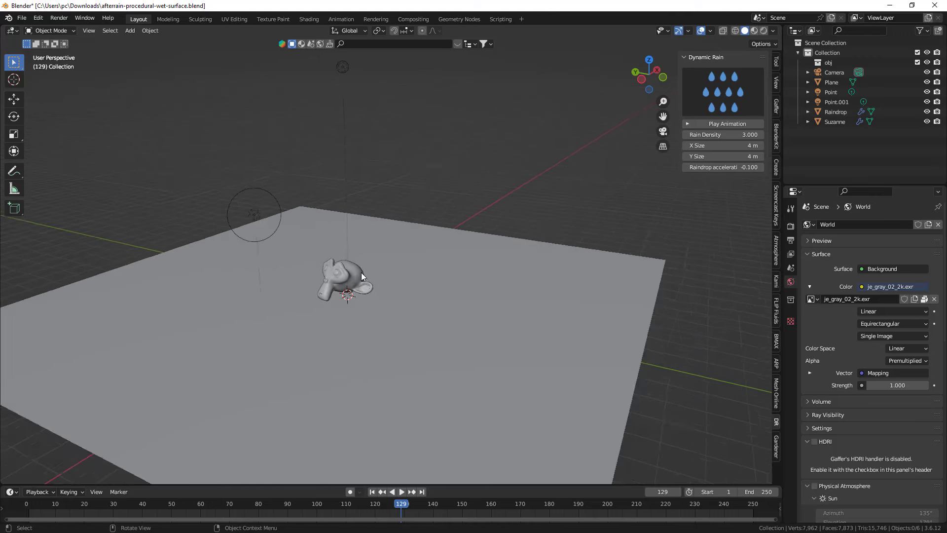
pyautogui.moveTo(361, 276); pyautogui.dragTo(362, 296, button='middle')
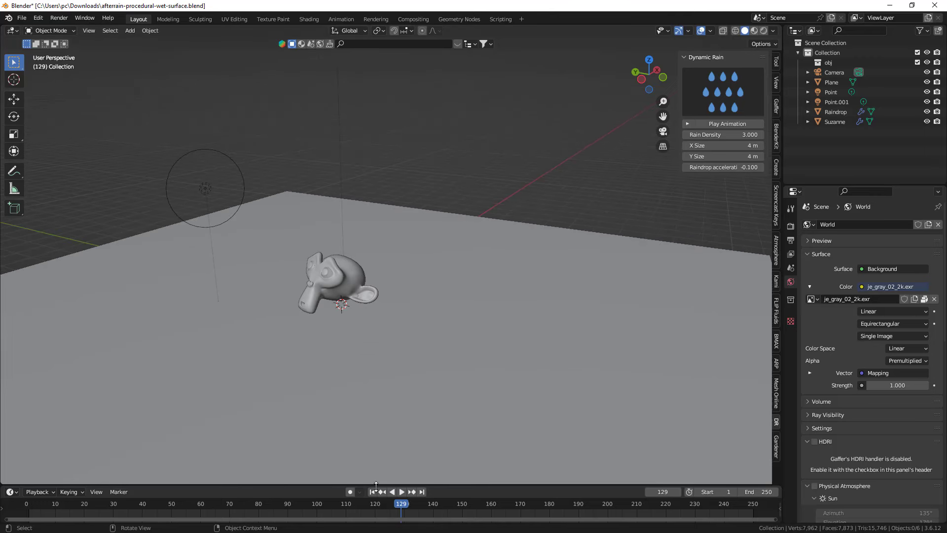
pyautogui.click(372, 492)
pyautogui.moveTo(355, 345)
pyautogui.mouseDown(button='middle')
pyautogui.moveTo(364, 324)
pyautogui.moveTo(347, 333)
pyautogui.mouseUp(button='middle')
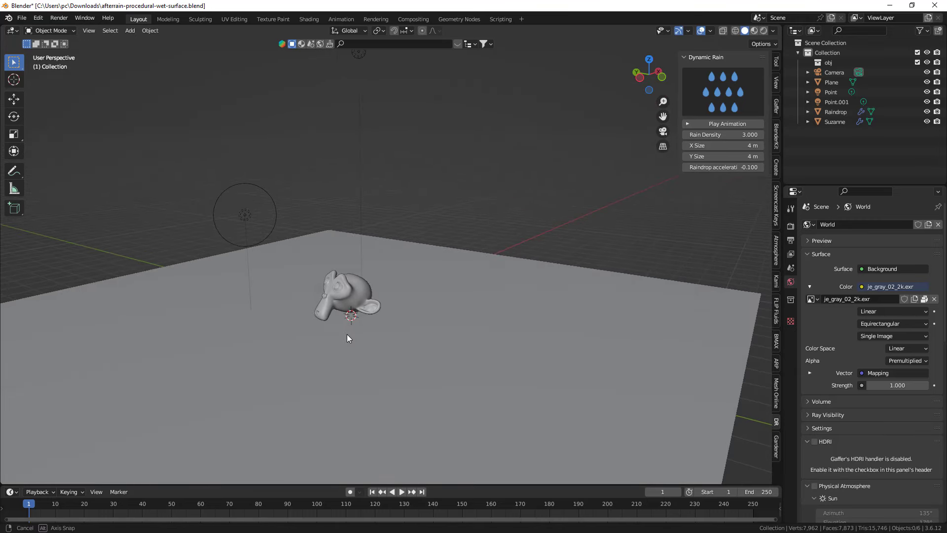
pyautogui.scroll(2, 339, 286)
pyautogui.scroll(2, 339, 286)
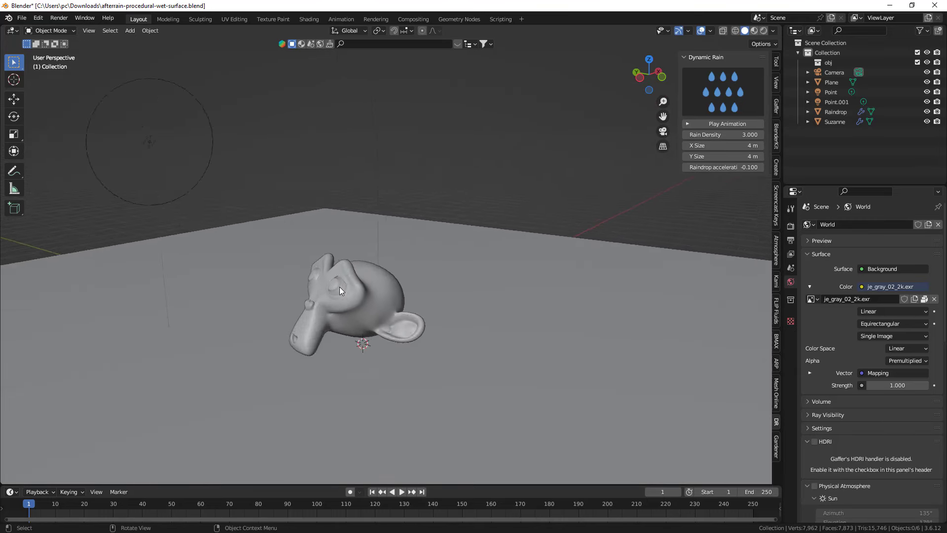
pyautogui.scroll(2, 339, 286)
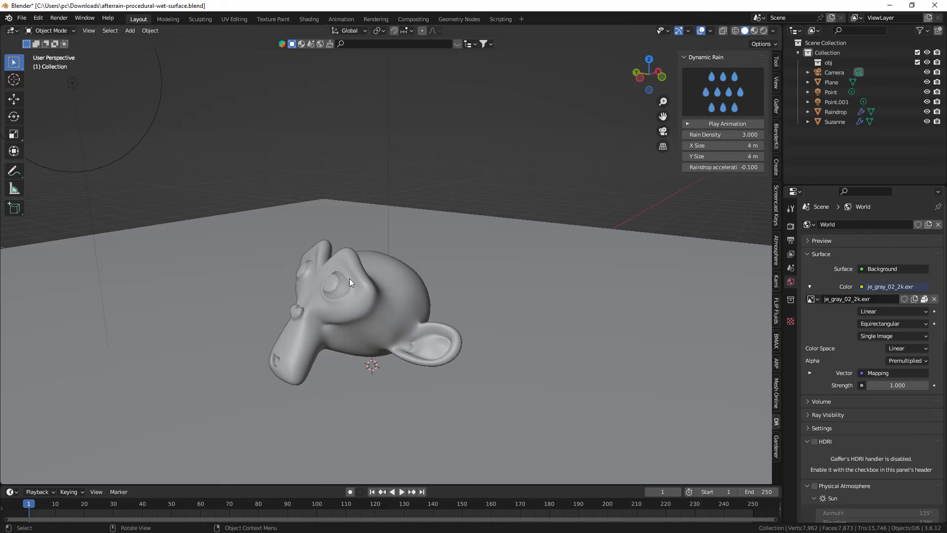
# Move Suzanne into the obj collection.
pyautogui.click(353, 306)
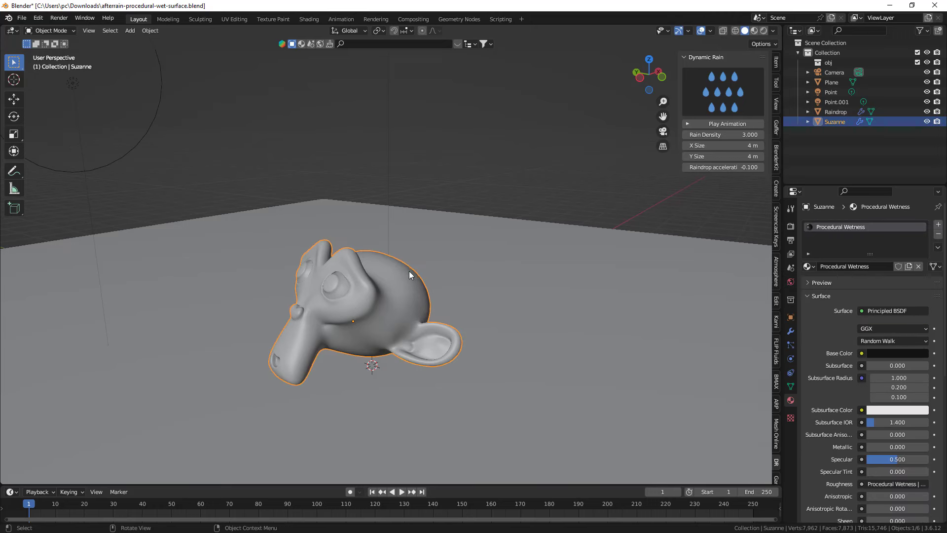
pyautogui.press('m')
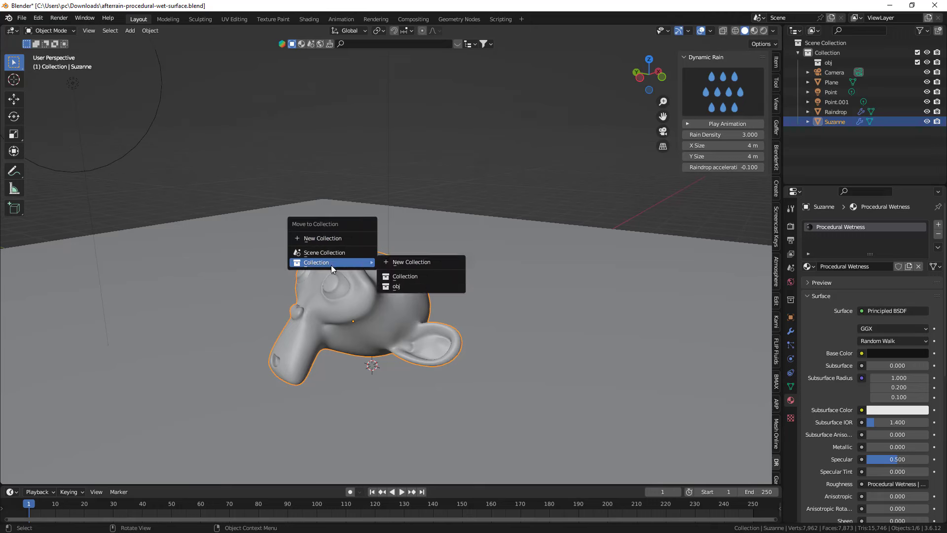
pyautogui.click(410, 288)
pyautogui.scroll(-2, 400, 311)
pyautogui.scroll(-2, 400, 335)
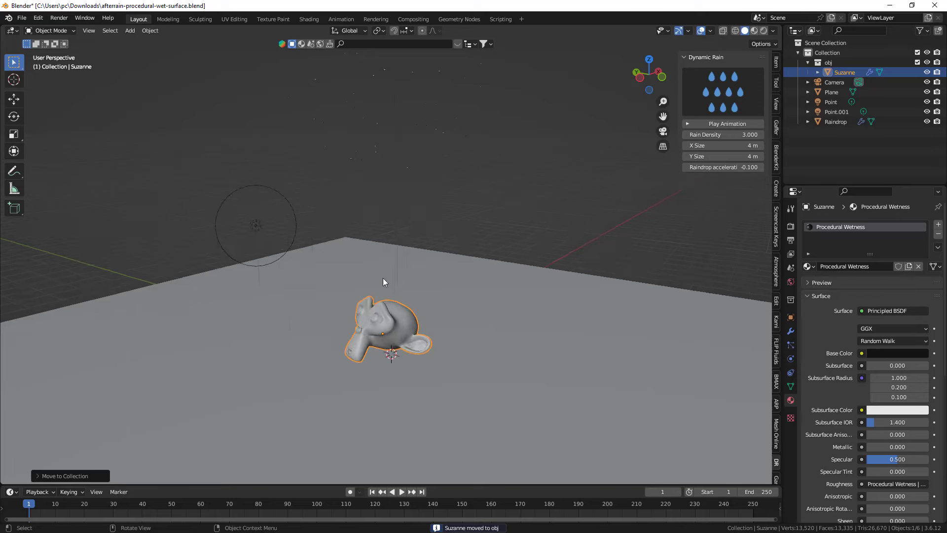
# Play the rain to check drops splashing on Suzanne, then stop and rewind to frame 1.
pyautogui.press('space')
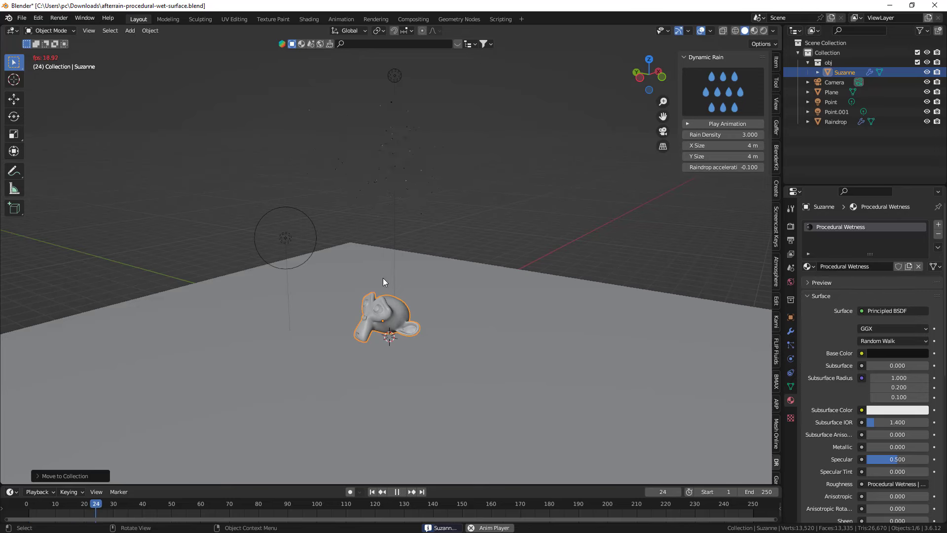
pyautogui.scroll(3, 419, 341)
pyautogui.click(517, 292)
pyautogui.scroll(2, 468, 295)
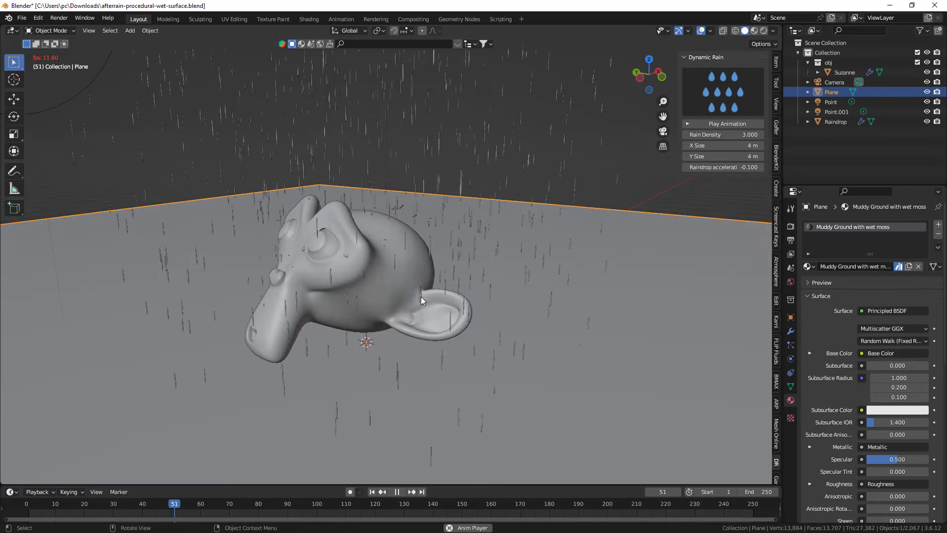
pyautogui.scroll(2, 399, 296)
pyautogui.scroll(2, 365, 293)
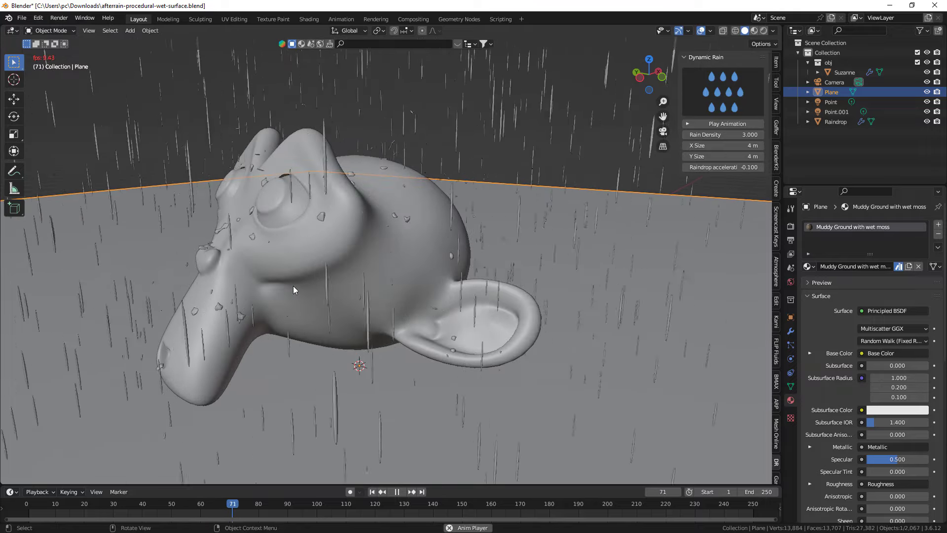
pyautogui.scroll(-3, 256, 318)
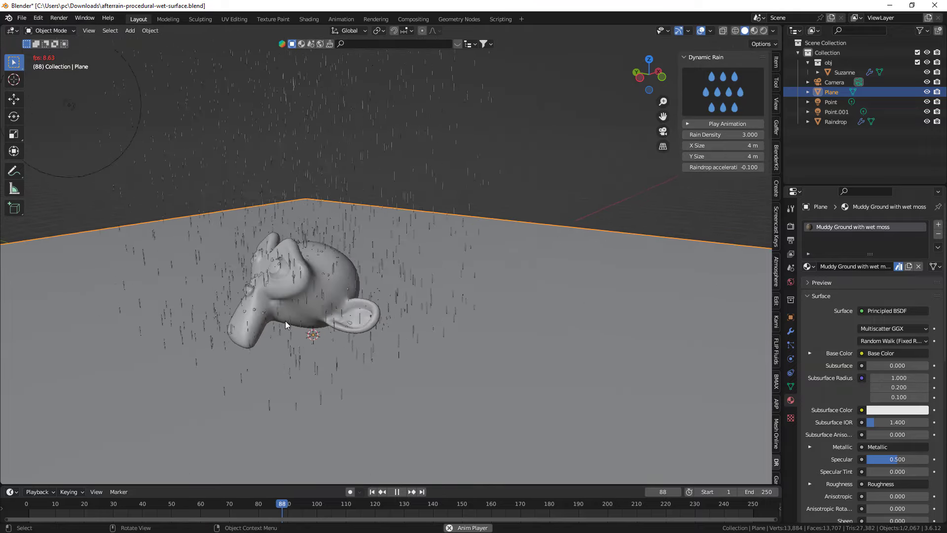
pyautogui.scroll(-3, 285, 320)
pyautogui.moveTo(302, 347); pyautogui.dragTo(327, 348, button='middle')
pyautogui.scroll(3, 315, 342)
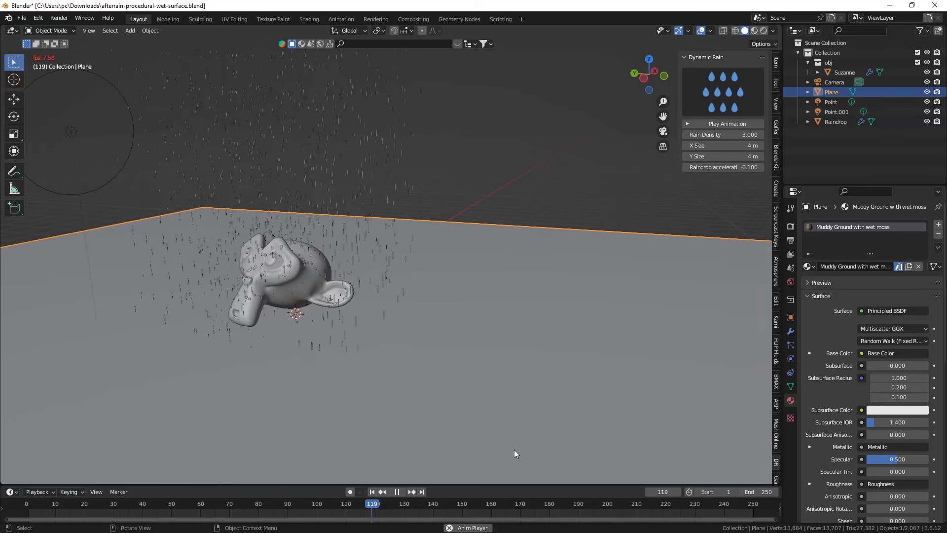
pyautogui.press('space')
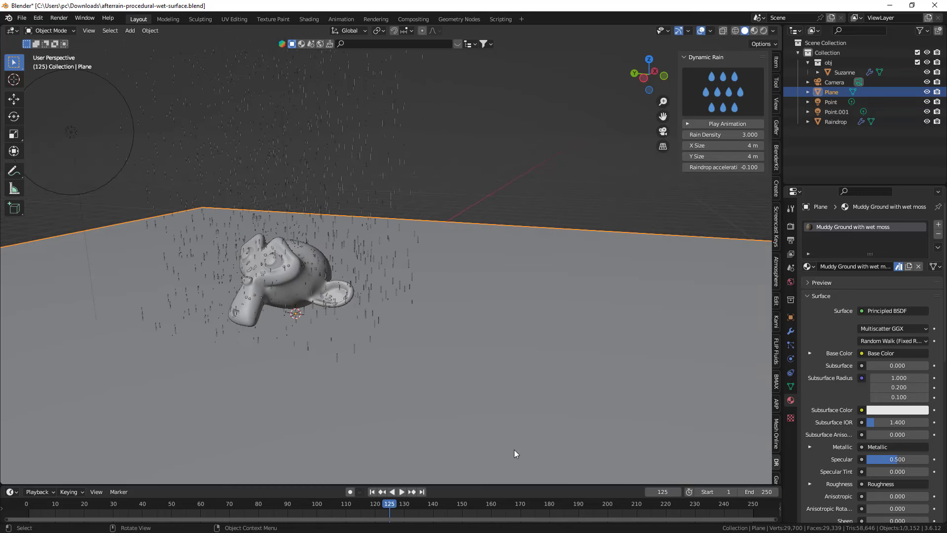
pyautogui.click(372, 492)
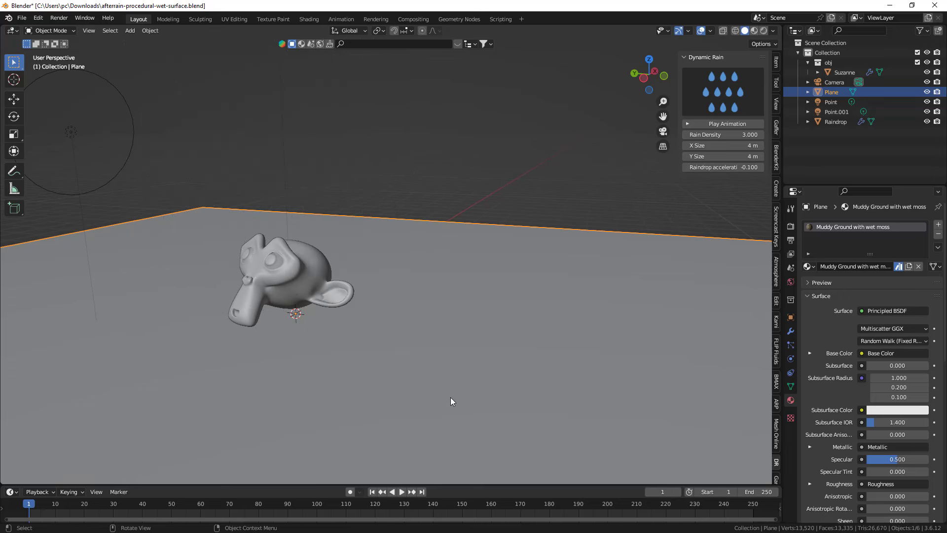
# Move the Plane into the obj collection and play the rain animation.
pyautogui.press('m')
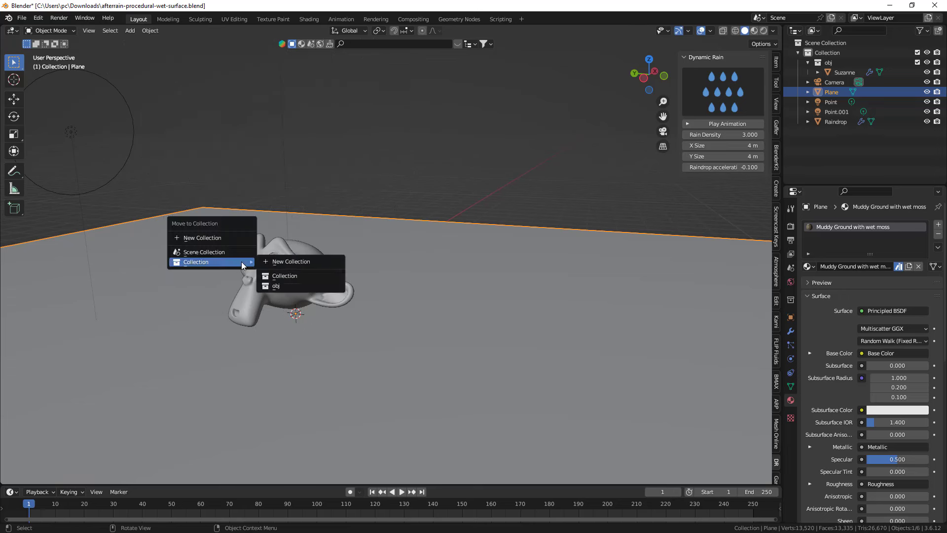
pyautogui.click(286, 285)
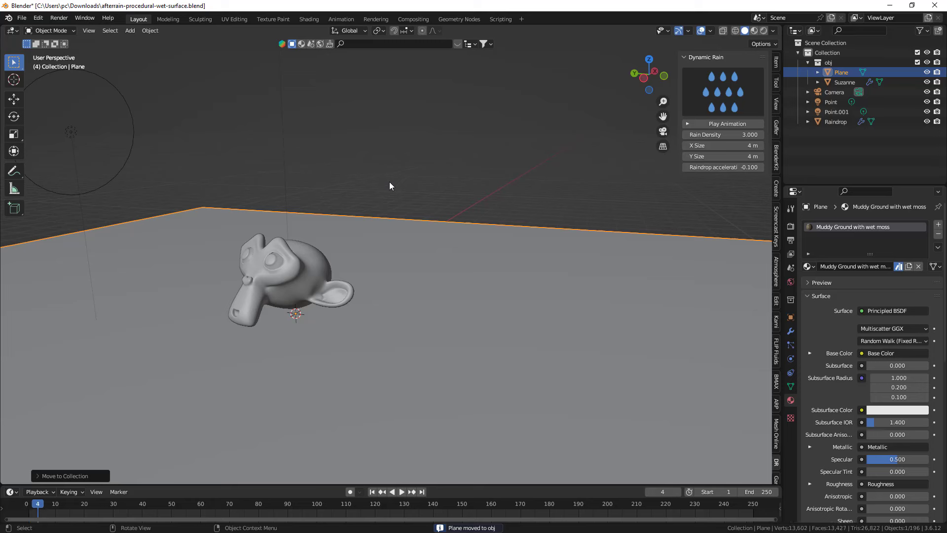
pyautogui.press('space')
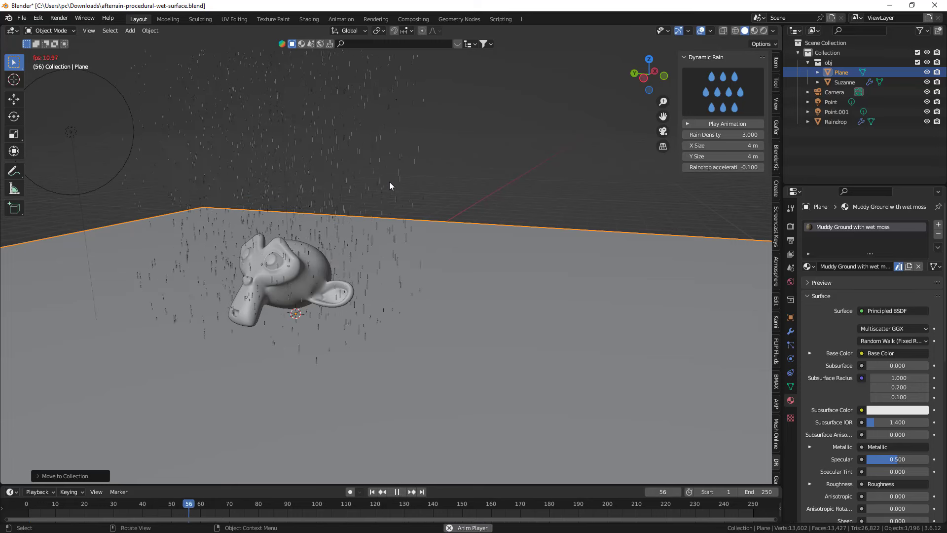
# Pause at frame 76 and orbit out to a higher view over the plane.
pyautogui.scroll(3, 316, 348)
pyautogui.scroll(3, 349, 335)
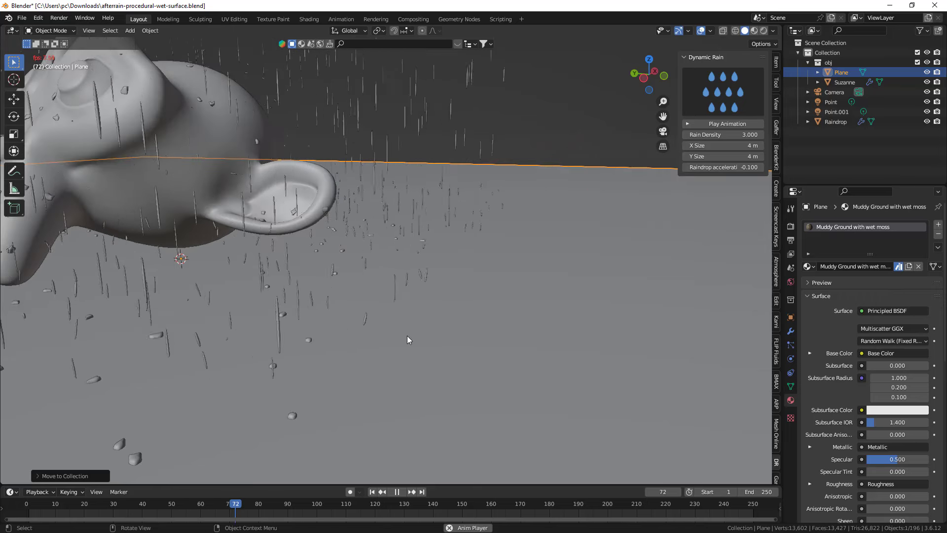
pyautogui.scroll(-3, 350, 335)
pyautogui.press('space')
pyautogui.scroll(-3, 330, 327)
pyautogui.scroll(-2, 330, 328)
pyautogui.scroll(-2, 347, 324)
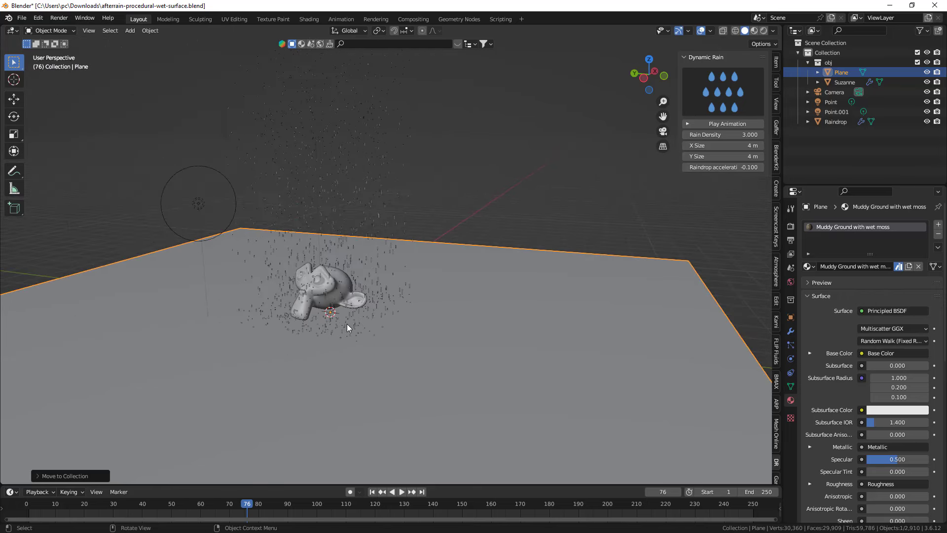
pyautogui.moveTo(347, 323); pyautogui.dragTo(359, 339, button='middle')
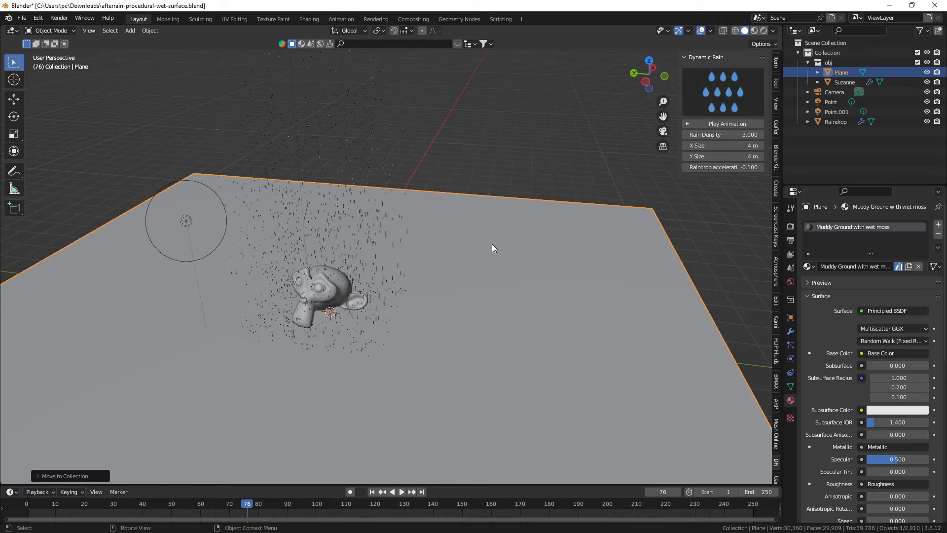
# Try a rain density of 10 and replay the animation from frame 1.
pyautogui.doubleClick(723, 135)
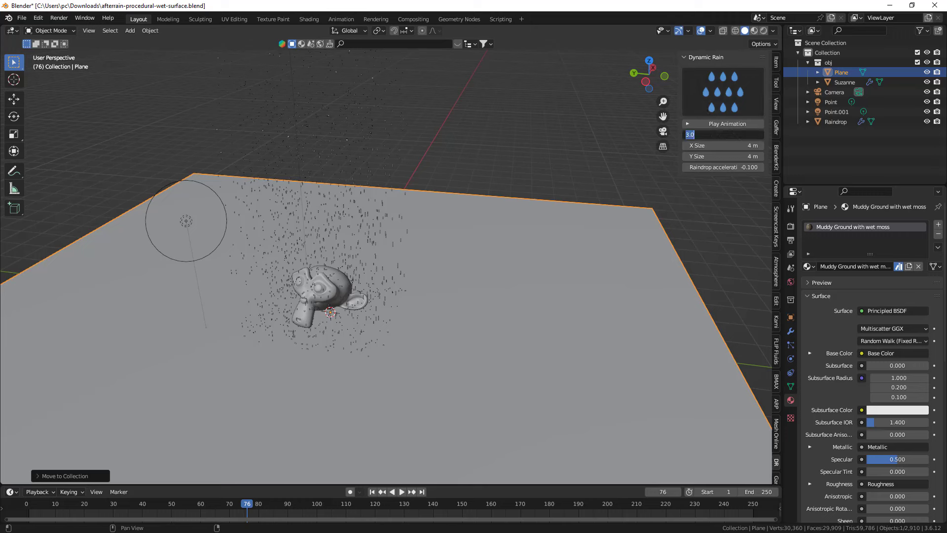
pyautogui.write('10')
pyautogui.press('Return')
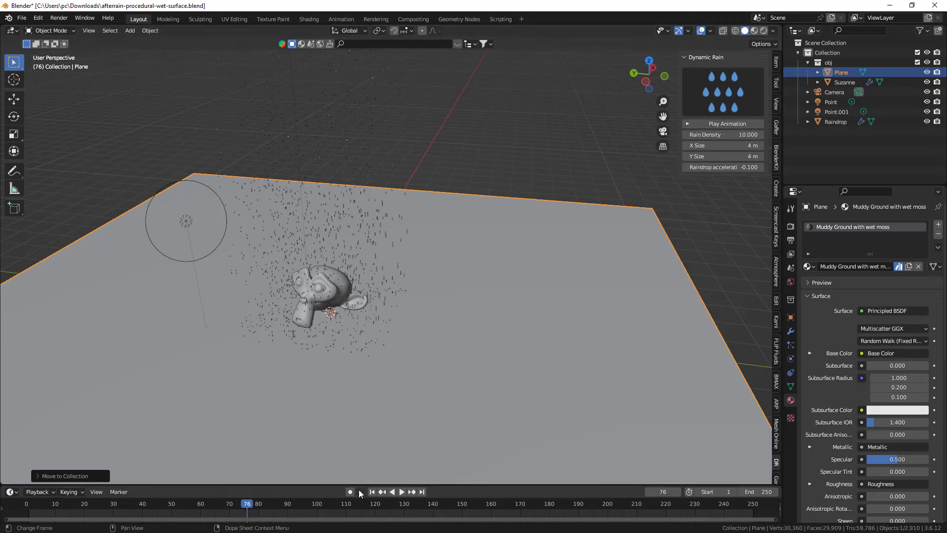
pyautogui.click(373, 492)
pyautogui.press('space')
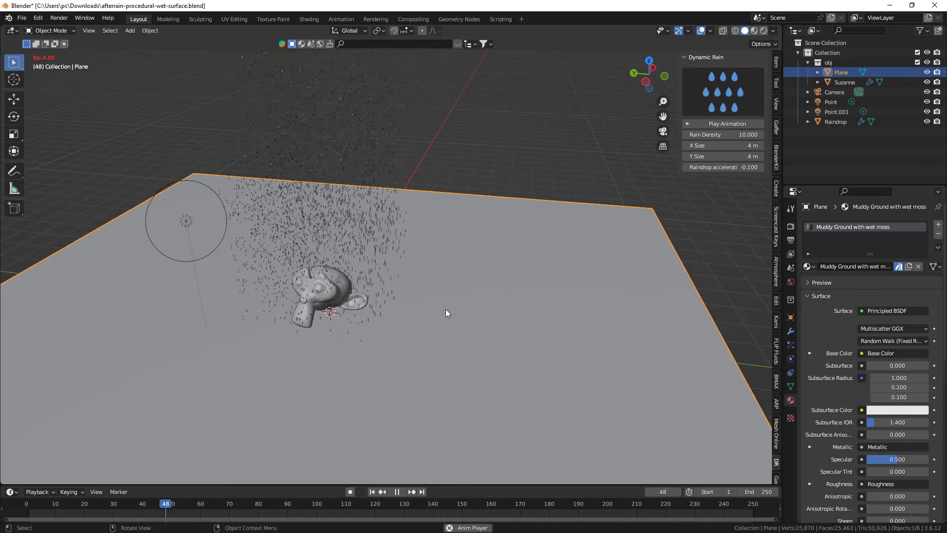
pyautogui.click(397, 492)
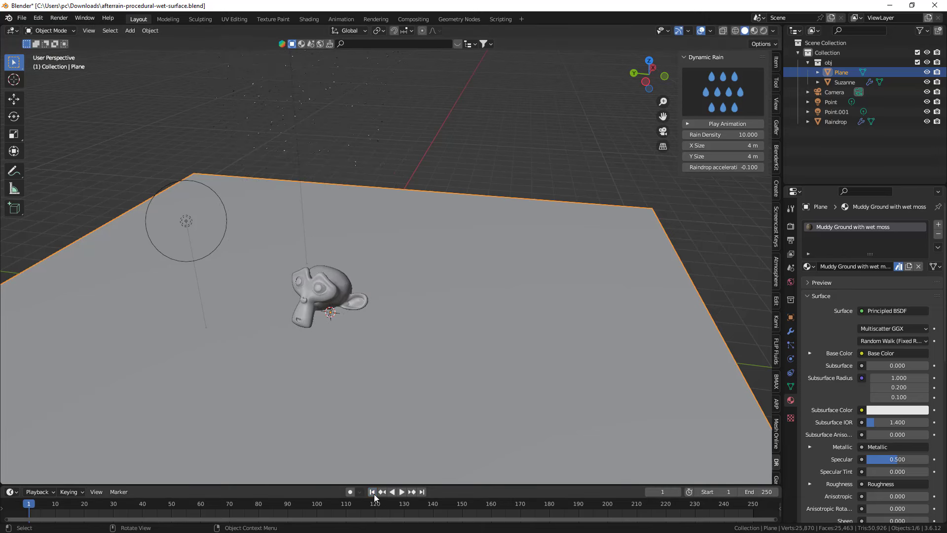
pyautogui.scroll(-5, 463, 197)
pyautogui.scroll(4, 423, 196)
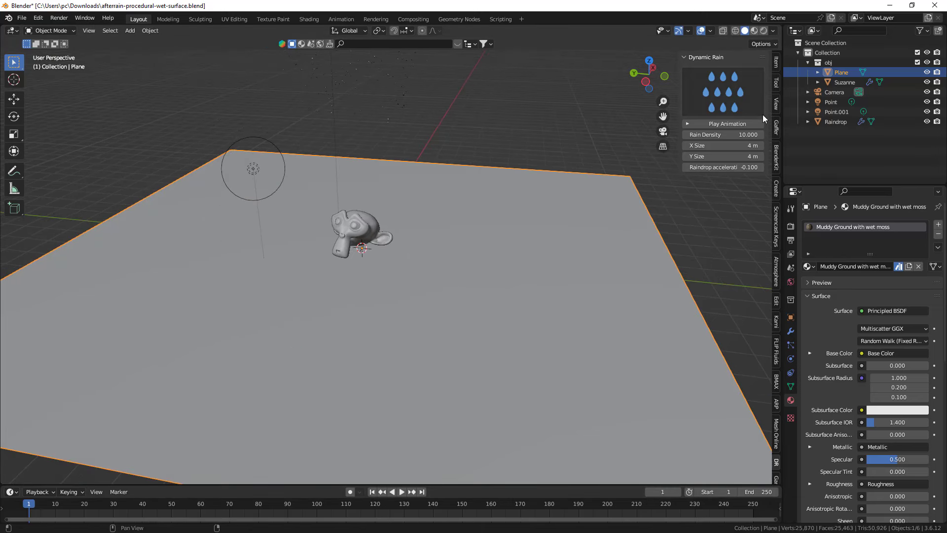
# Set Rain Density to 4 and replay the lighter rain through the camera view.
pyautogui.click(723, 134)
pyautogui.write('4.000')
pyautogui.press('Return')
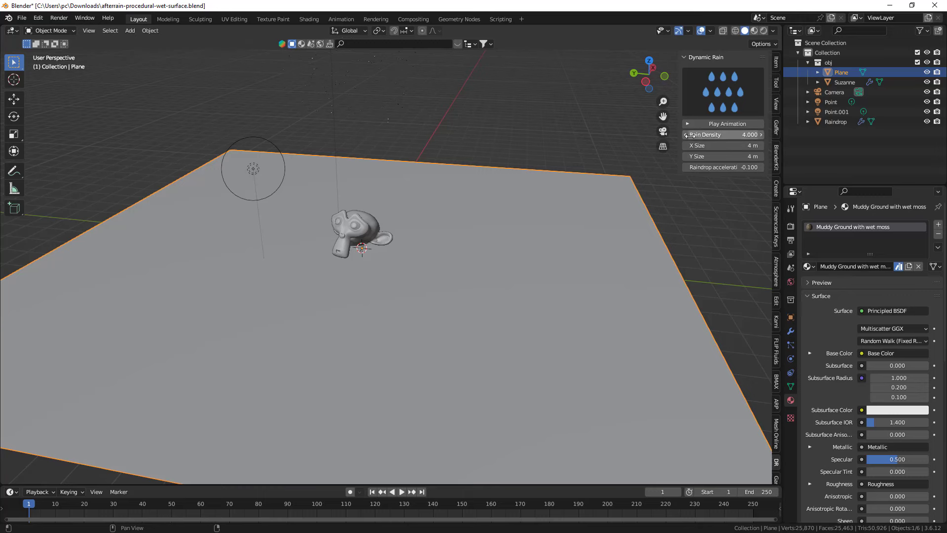
pyautogui.click(501, 142)
pyautogui.press('space')
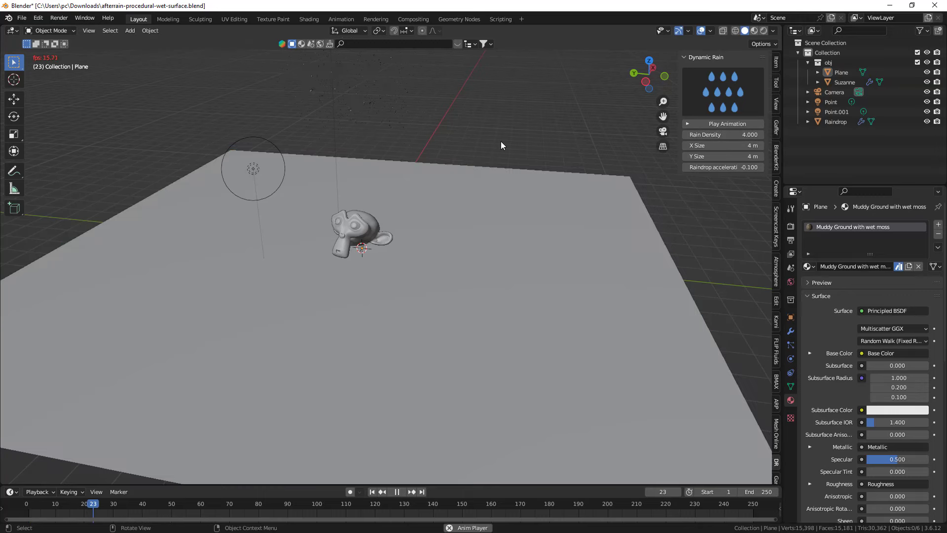
pyautogui.scroll(1, 437, 227)
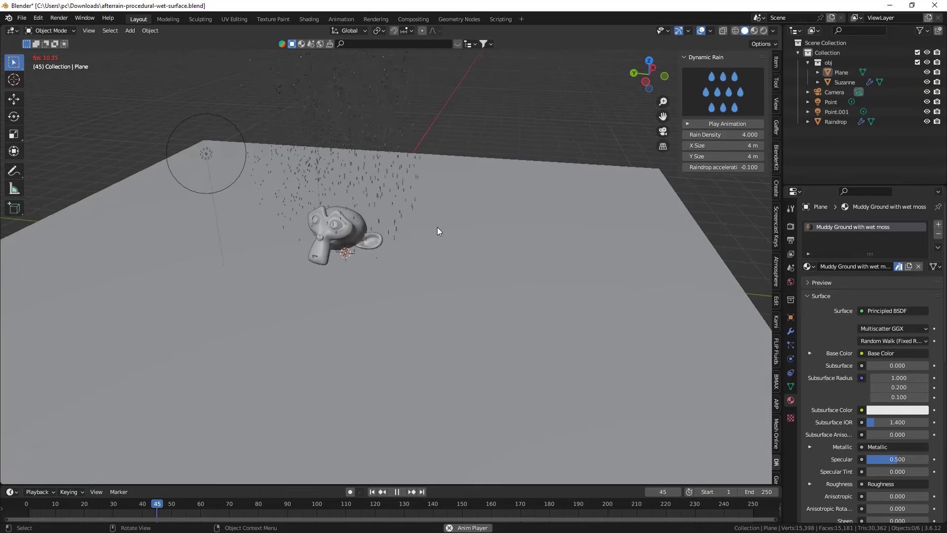
pyautogui.press('KP_0')
pyautogui.scroll(-2, 418, 239)
pyautogui.scroll(-2, 415, 241)
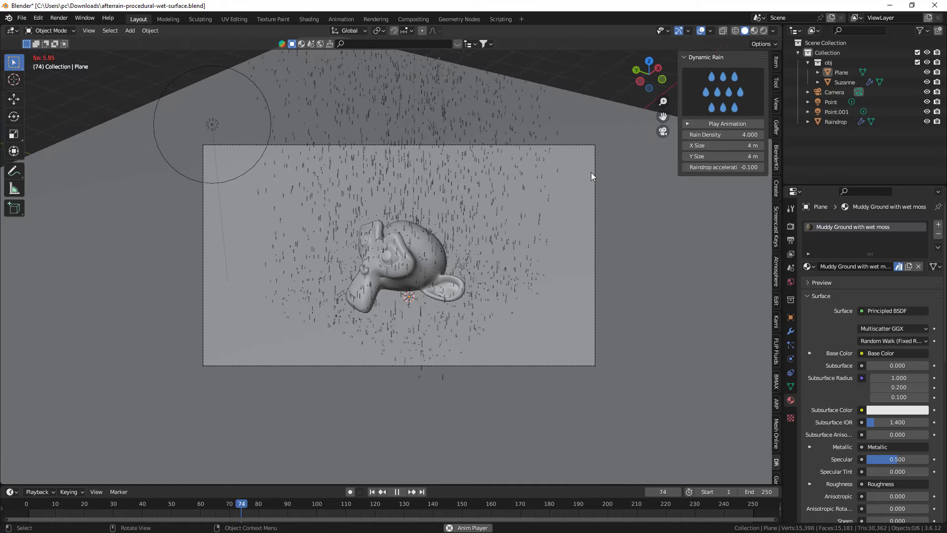
# Set the rain area's X and Y Size to 10 m, then replay the animation from frame 1.
pyautogui.press('space')
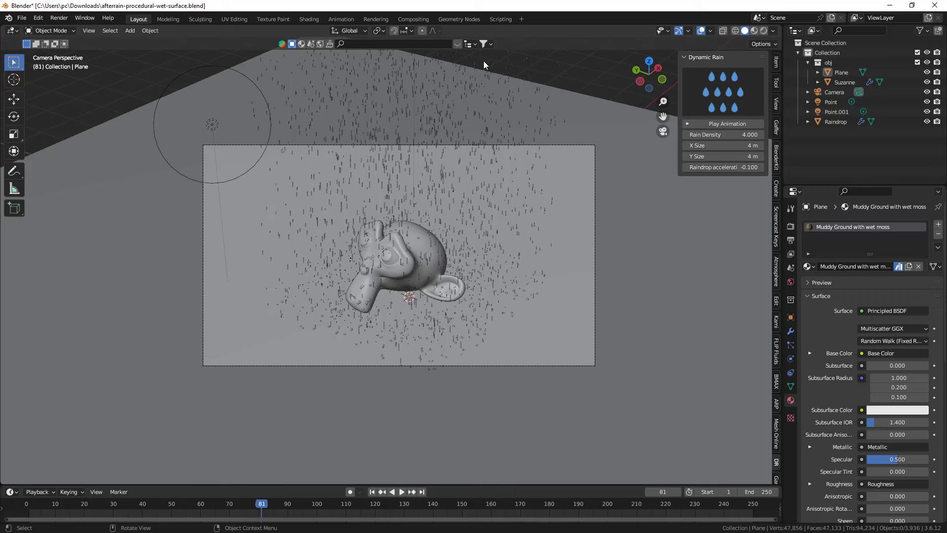
pyautogui.click(709, 146)
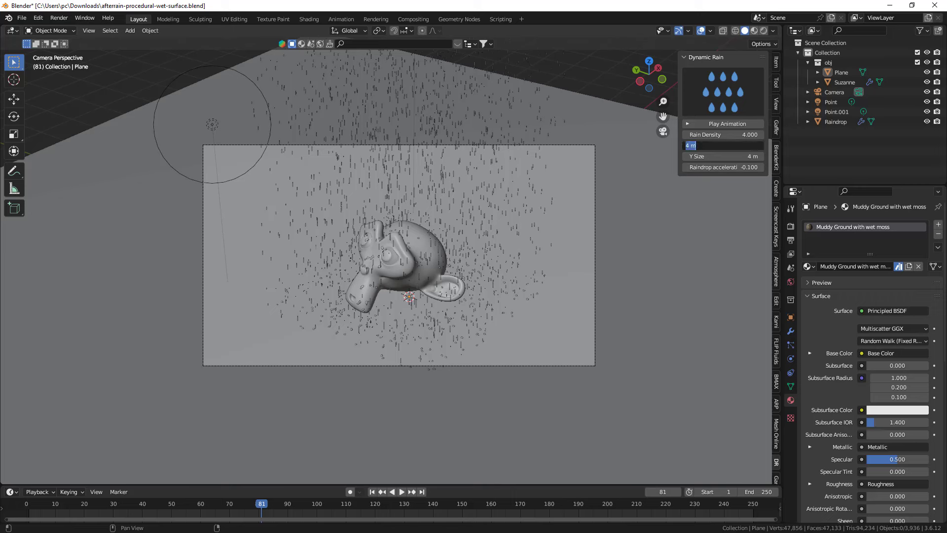
pyautogui.write('10')
pyautogui.press('Return')
pyautogui.click(723, 156)
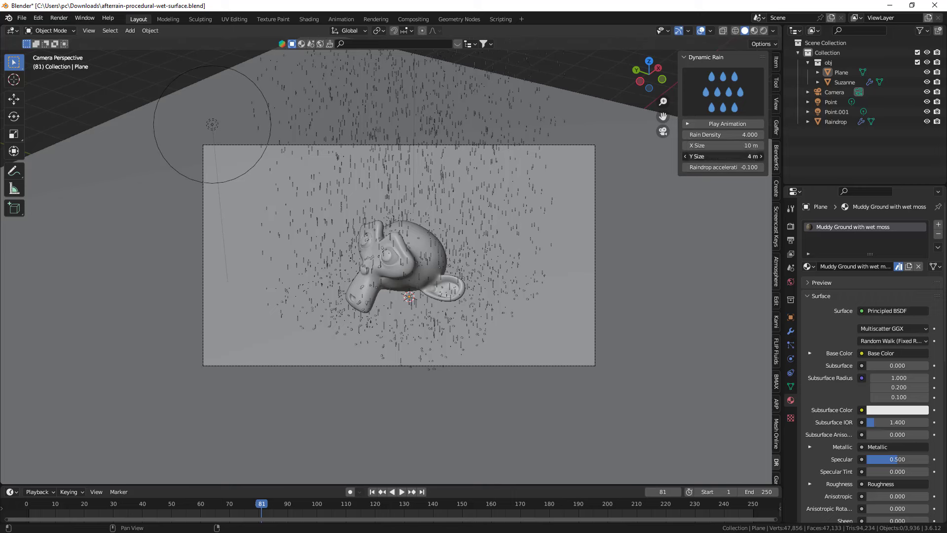
pyautogui.write('10')
pyautogui.press('Return')
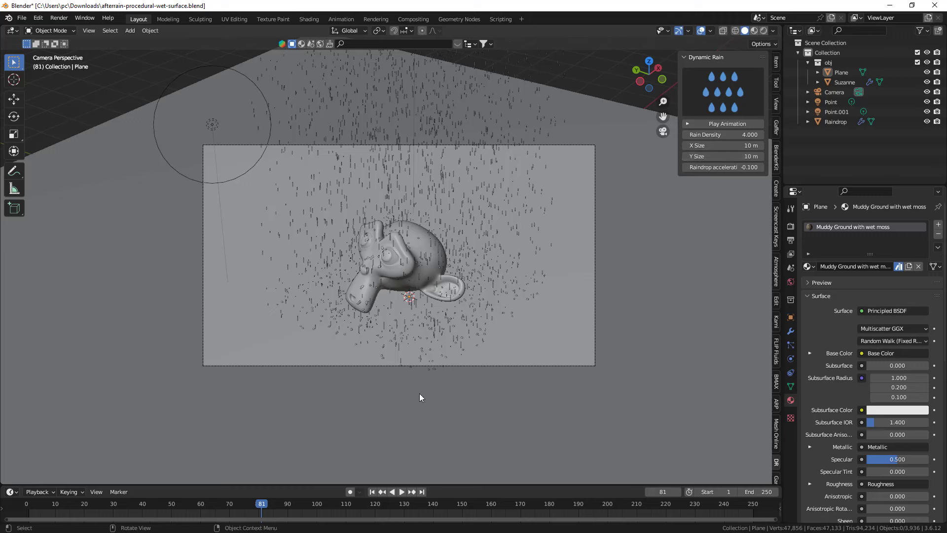
pyautogui.click(372, 492)
pyautogui.press('space')
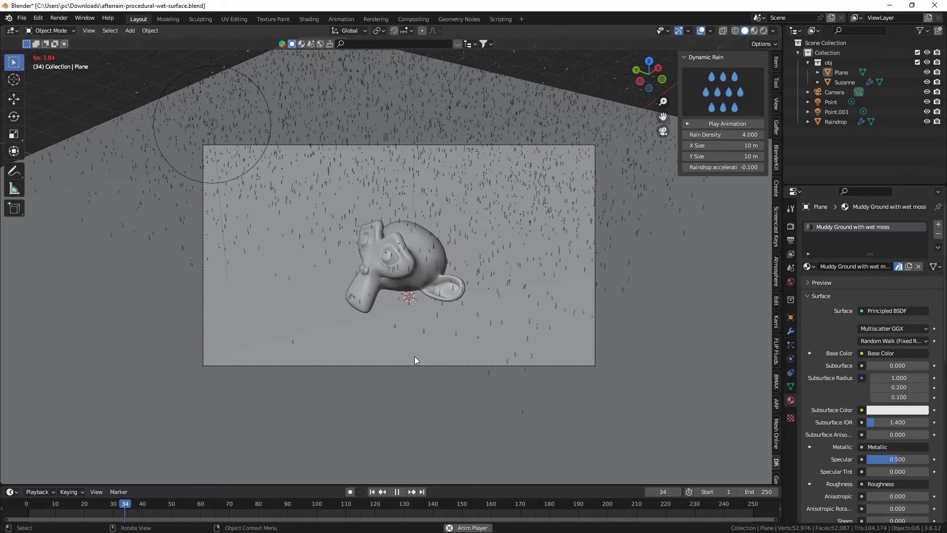
# Select the Camera and set its Viewport Display Passepartout to 1.0.
pyautogui.press('space')
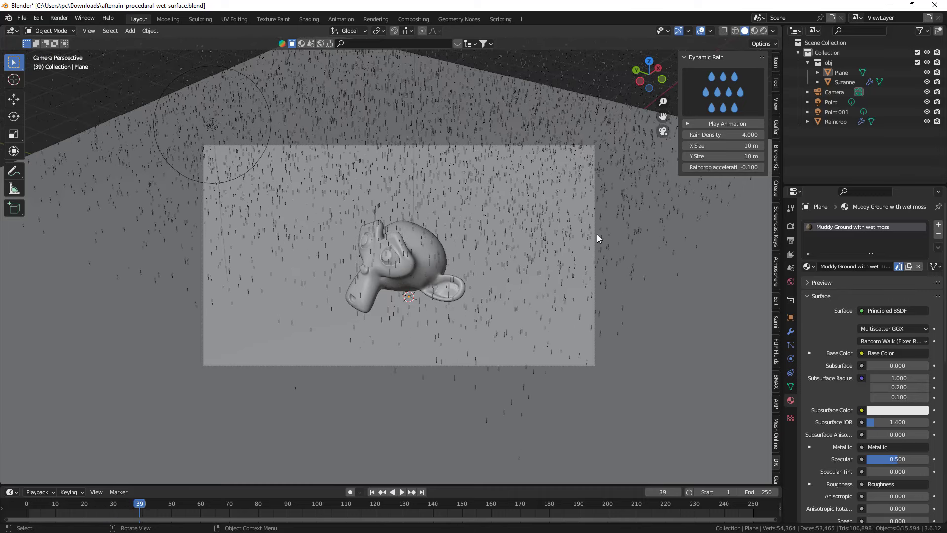
pyautogui.click(594, 236)
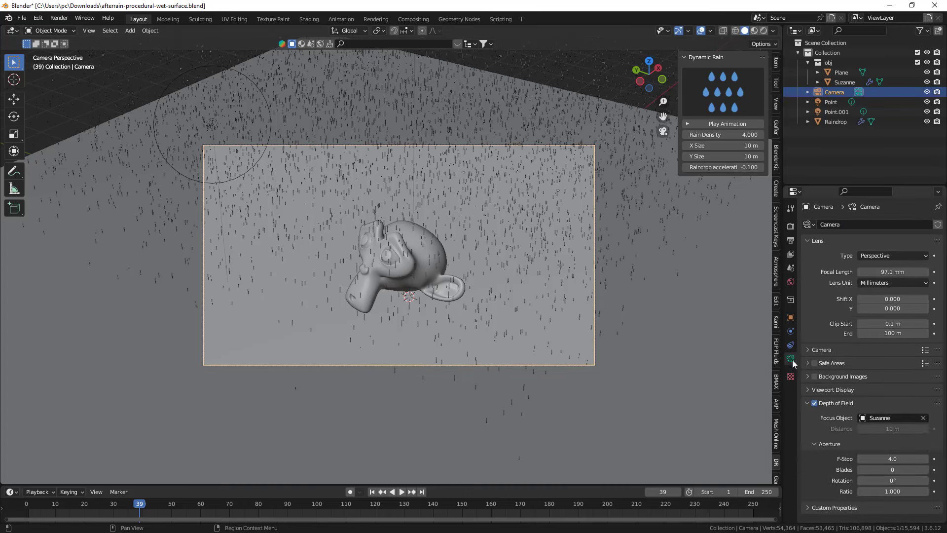
pyautogui.click(822, 390)
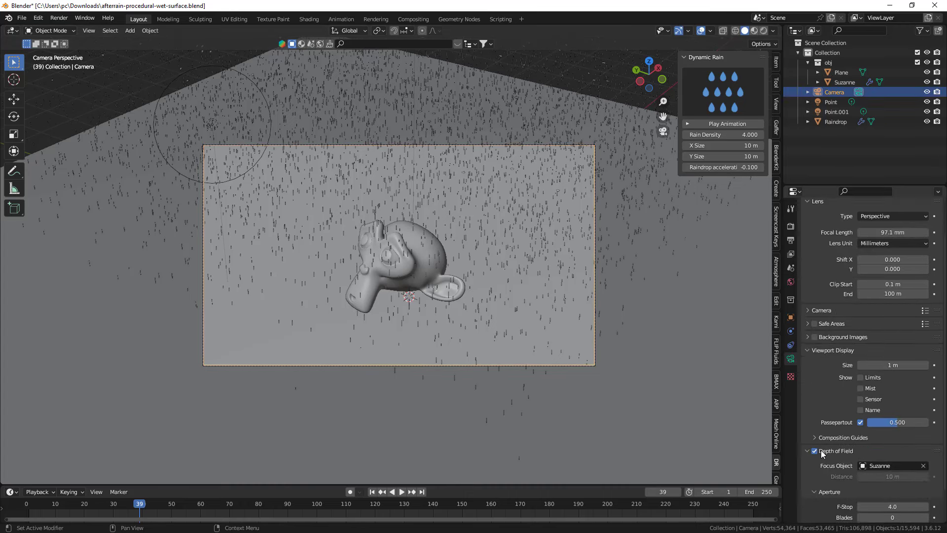
pyautogui.scroll(-3, 838, 394)
pyautogui.moveTo(898, 402); pyautogui.dragTo(927, 402)
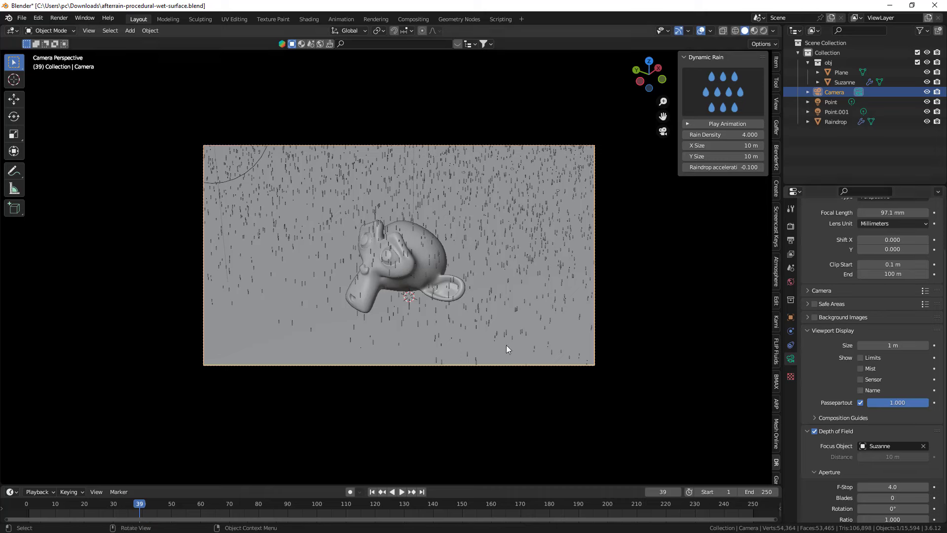
pyautogui.press('m')
pyautogui.press('Escape')
# Play the rain animation from the start, stop at frame 43, and switch to Rendered shading.
pyautogui.press('space')
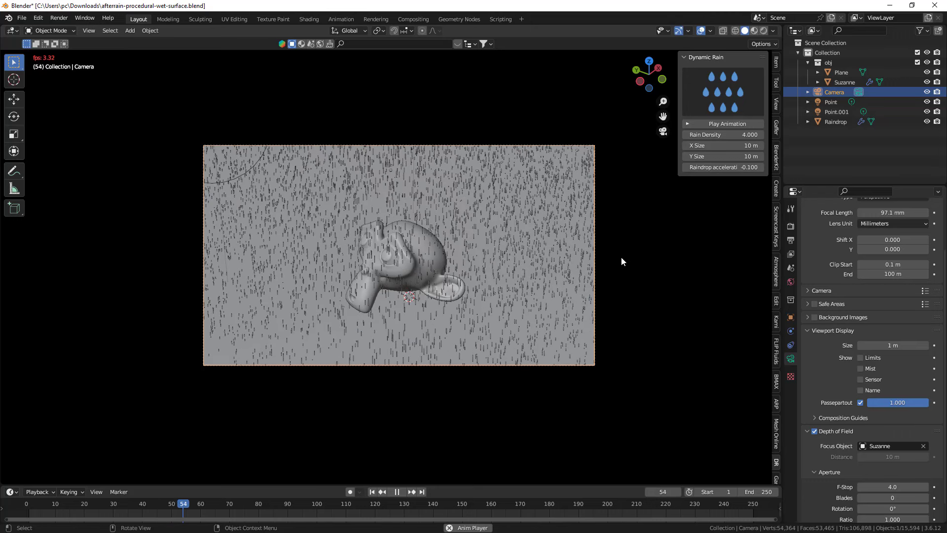
pyautogui.press('space')
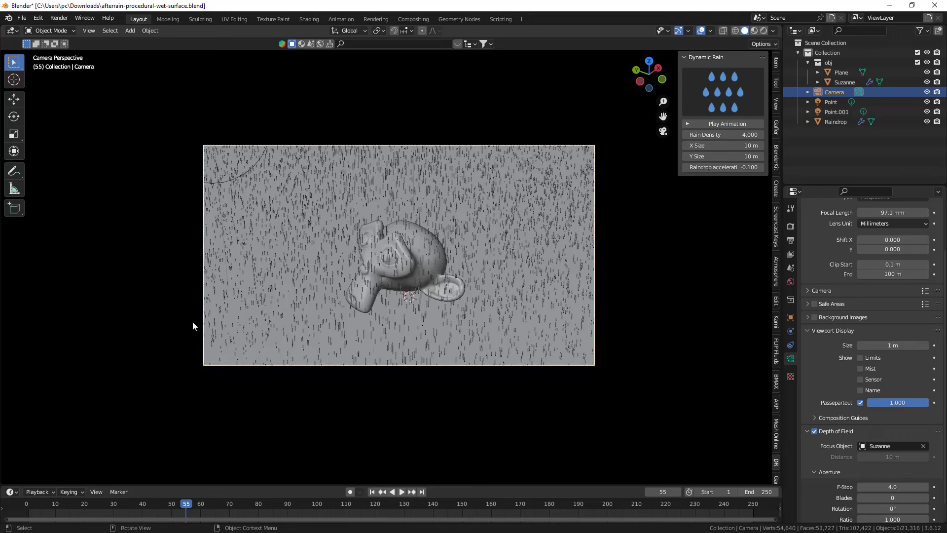
pyautogui.click(372, 492)
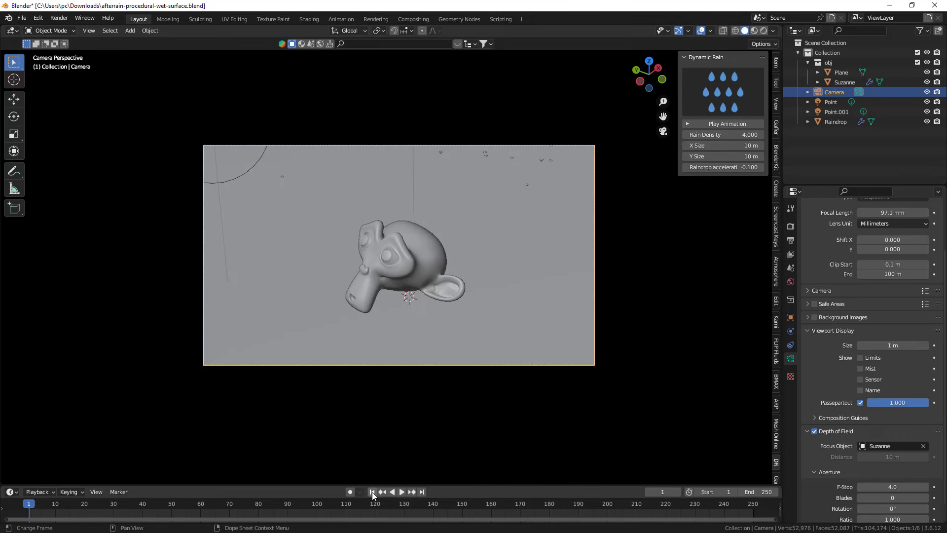
pyautogui.press('space')
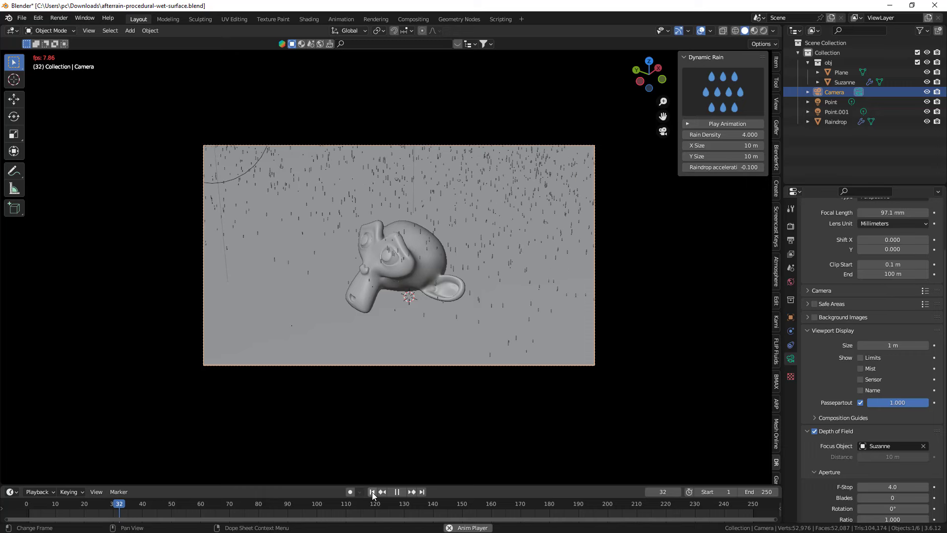
pyautogui.press('space')
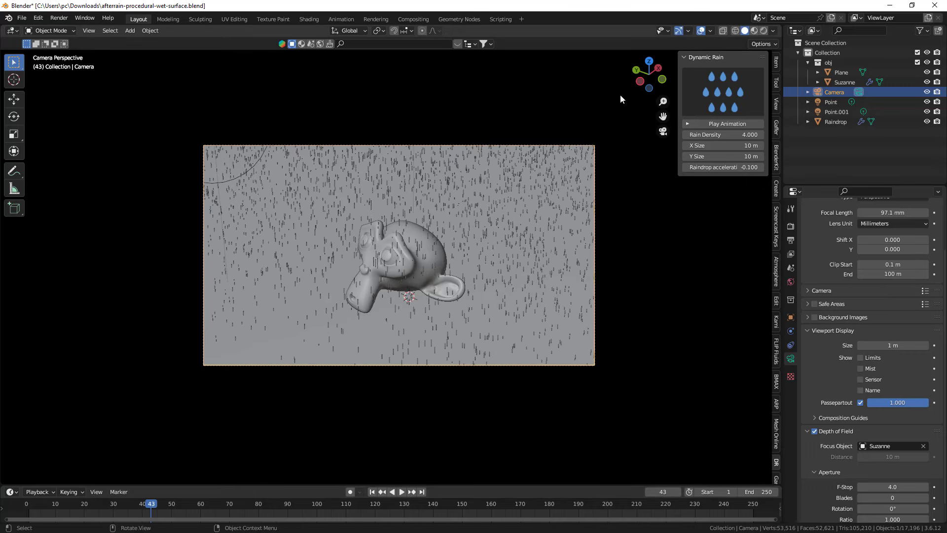
pyautogui.click(762, 30)
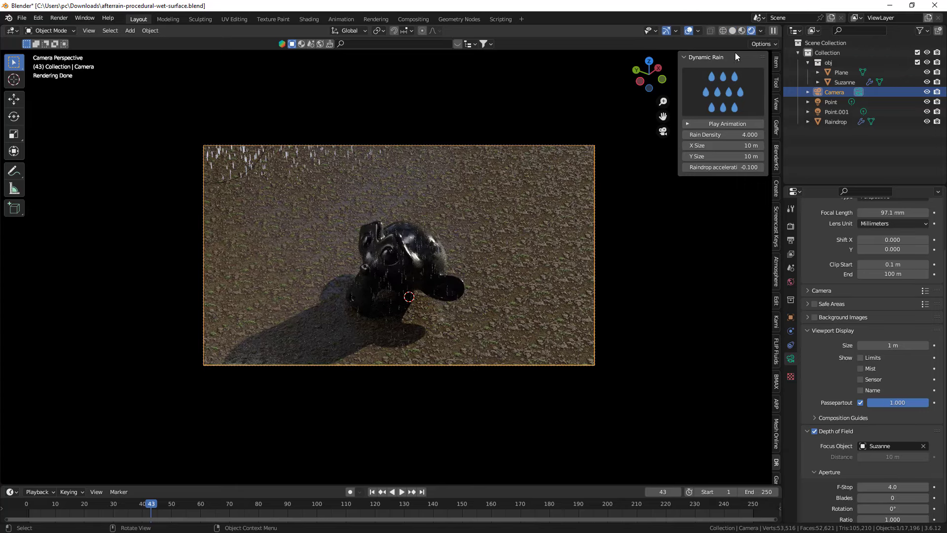
# Zoom out to the camera frame and enable viewport denoising in the Sampling settings.
pyautogui.scroll(1, 412, 275)
pyautogui.scroll(2, 411, 274)
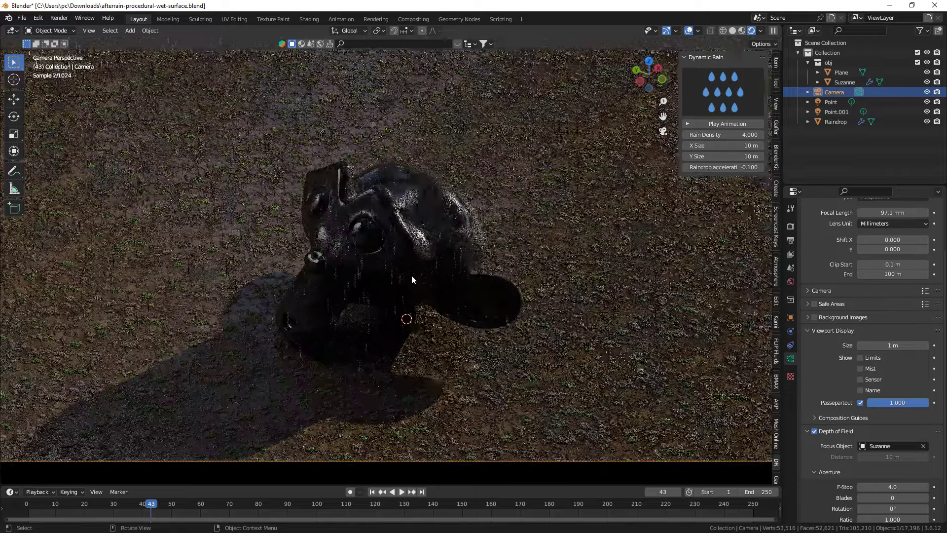
pyautogui.scroll(2, 433, 268)
pyautogui.scroll(1, 489, 319)
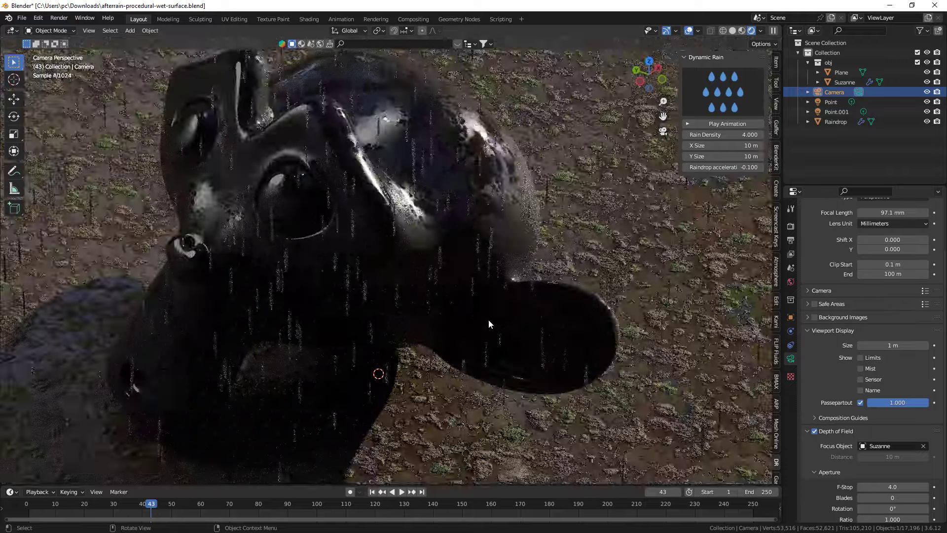
pyautogui.scroll(1, 549, 351)
pyautogui.scroll(2, 549, 351)
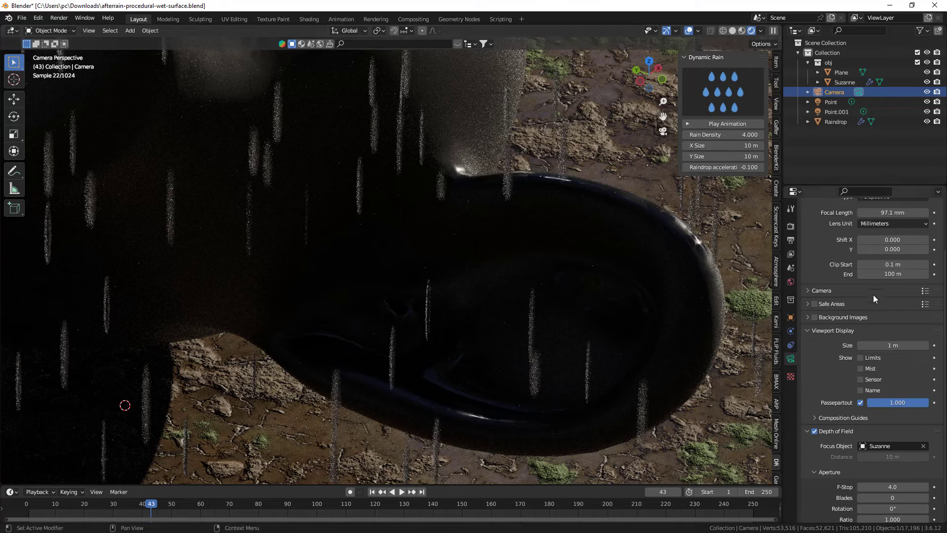
pyautogui.click(791, 226)
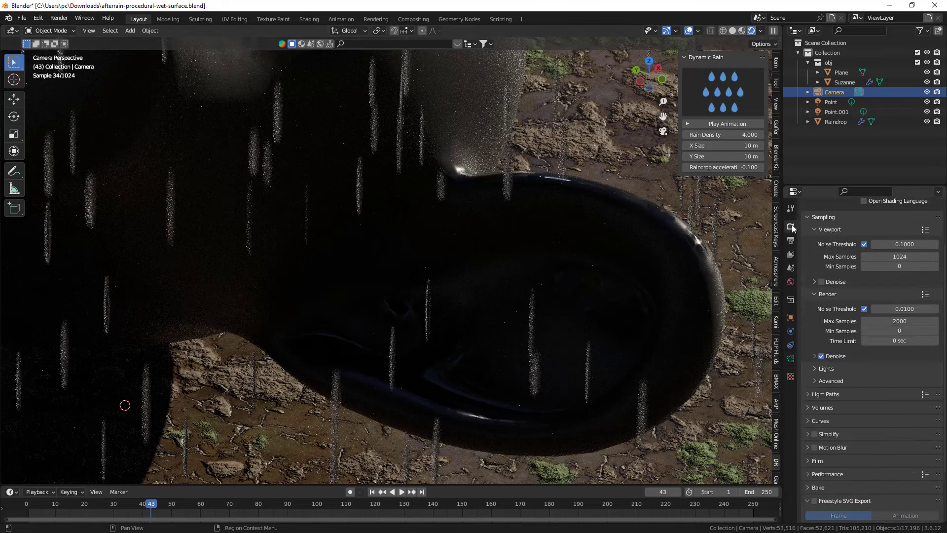
pyautogui.click(821, 282)
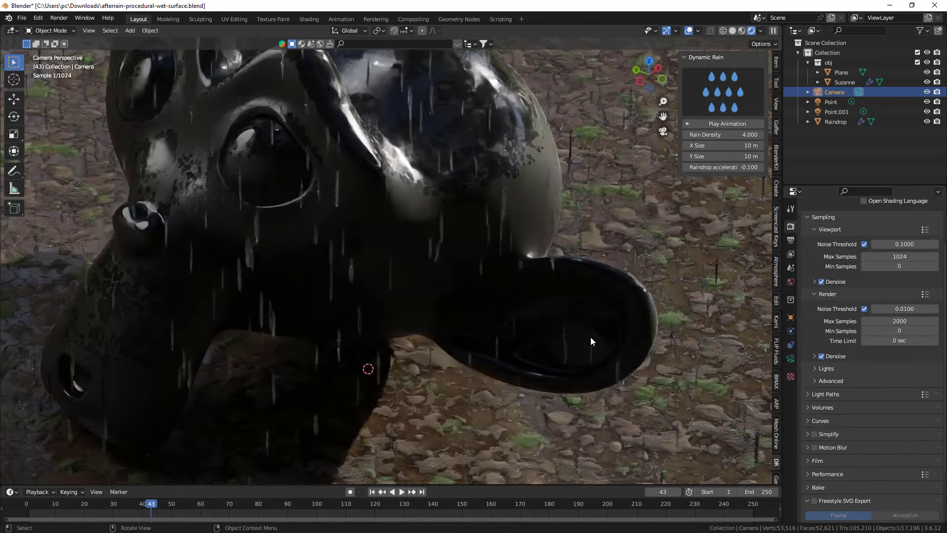
pyautogui.scroll(-5, 591, 337)
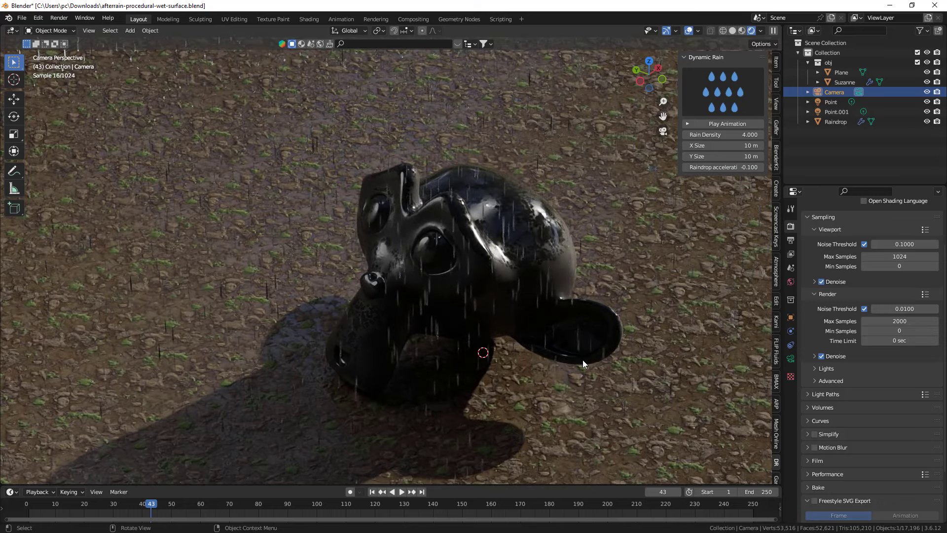
# Play the rendered rain animation and stop it at frame 59.
pyautogui.press('space')
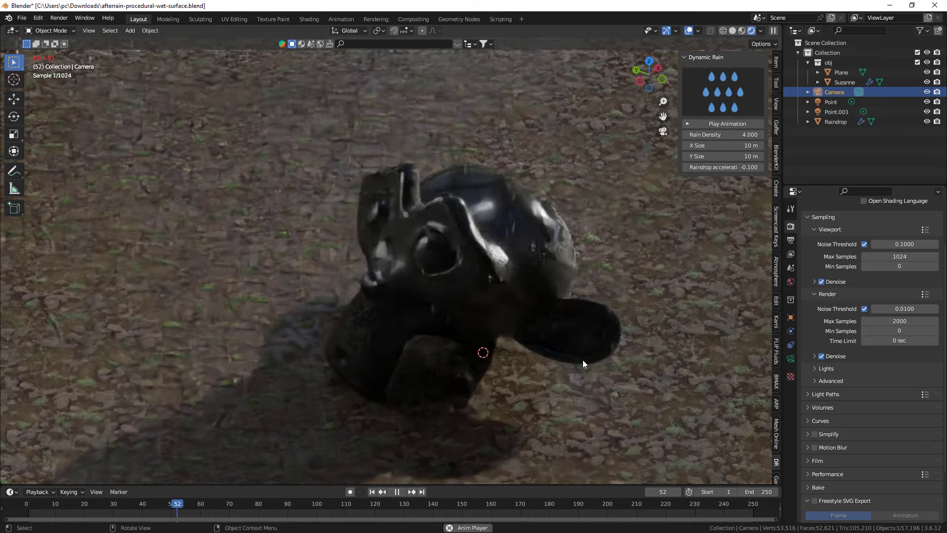
pyautogui.press('space')
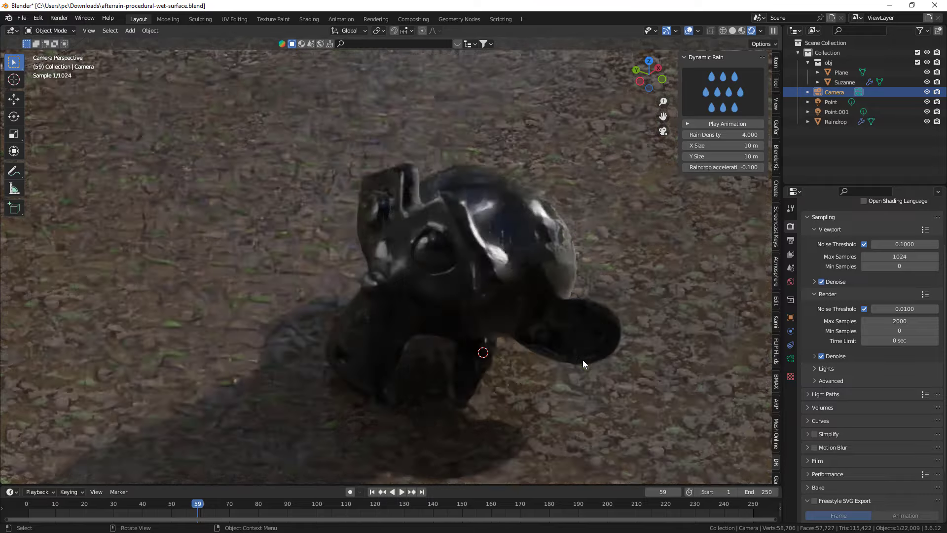
pyautogui.scroll(-3, 582, 359)
pyautogui.scroll(-2, 582, 359)
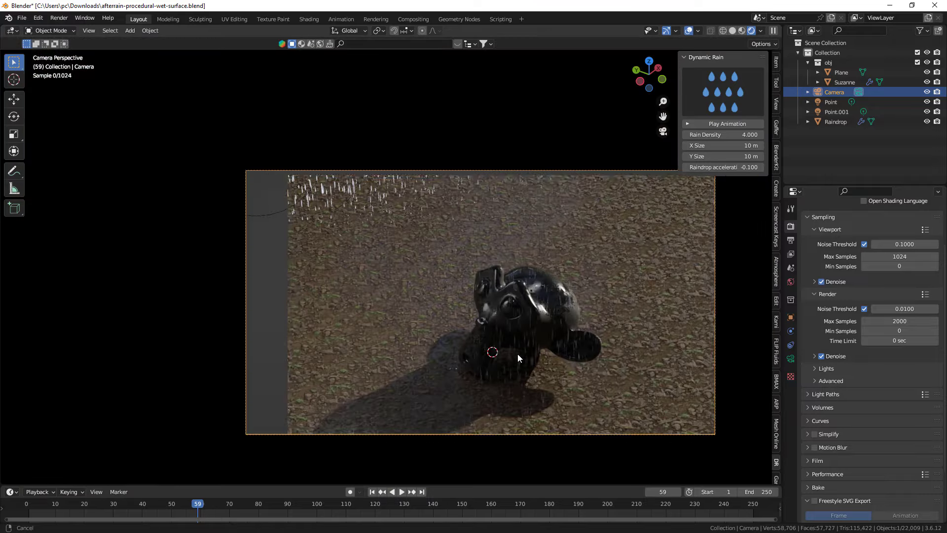
# Set Render Max Samples to 50 and switch the viewport to Solid shading.
pyautogui.keyDown('shift'); pyautogui.moveTo(517, 354); pyautogui.dragTo(484, 351, button='middle'); pyautogui.keyUp('shift')
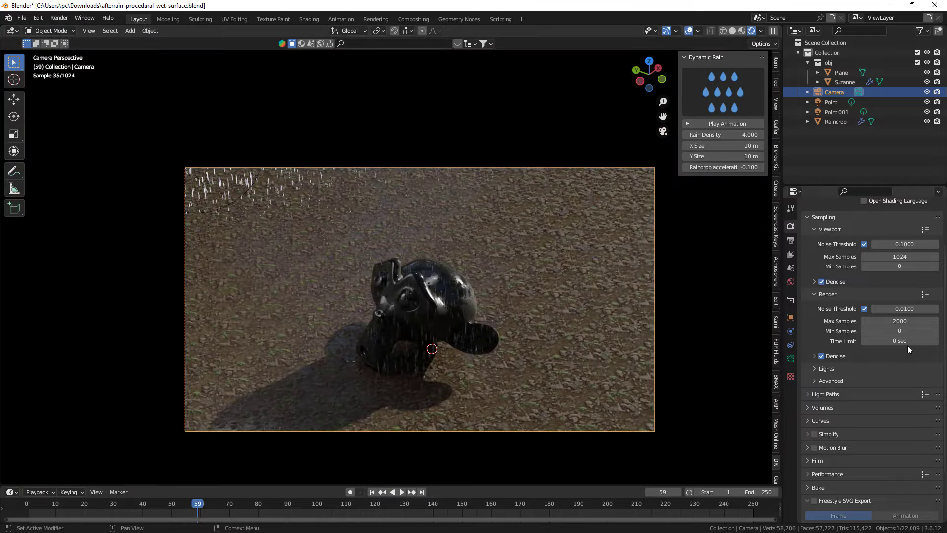
pyautogui.click(888, 322)
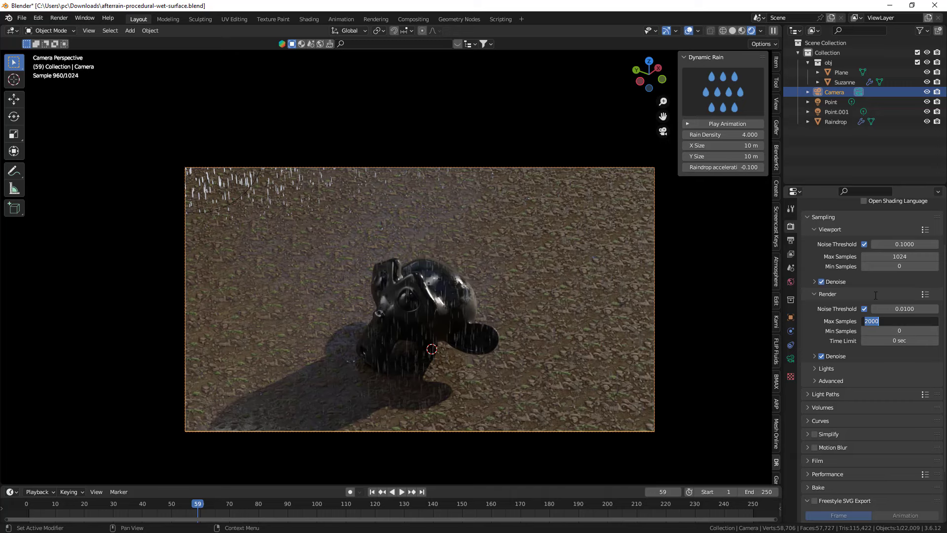
pyautogui.write('50')
pyautogui.press('Return')
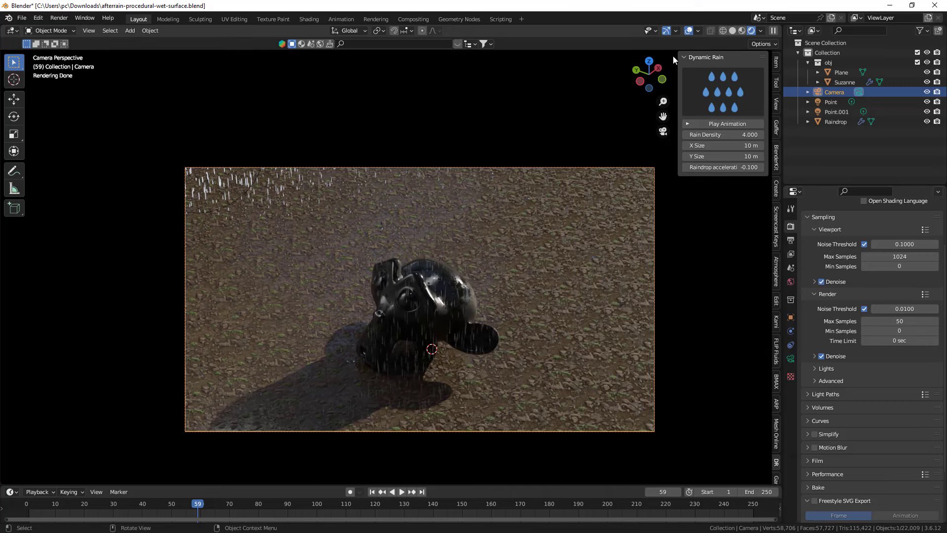
pyautogui.click(734, 31)
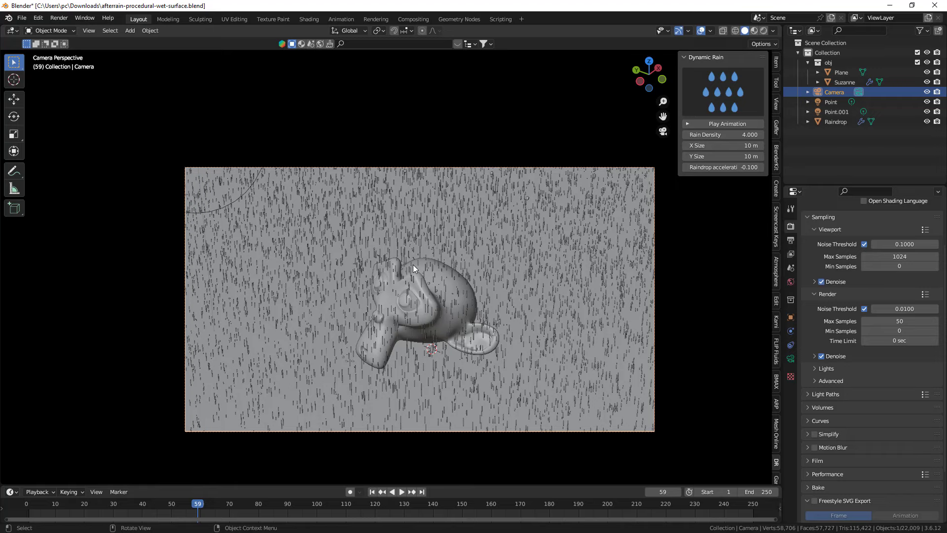
# Render frame 59 with F12, pan around the image to inspect it, then close the render window.
pyautogui.press('F12')
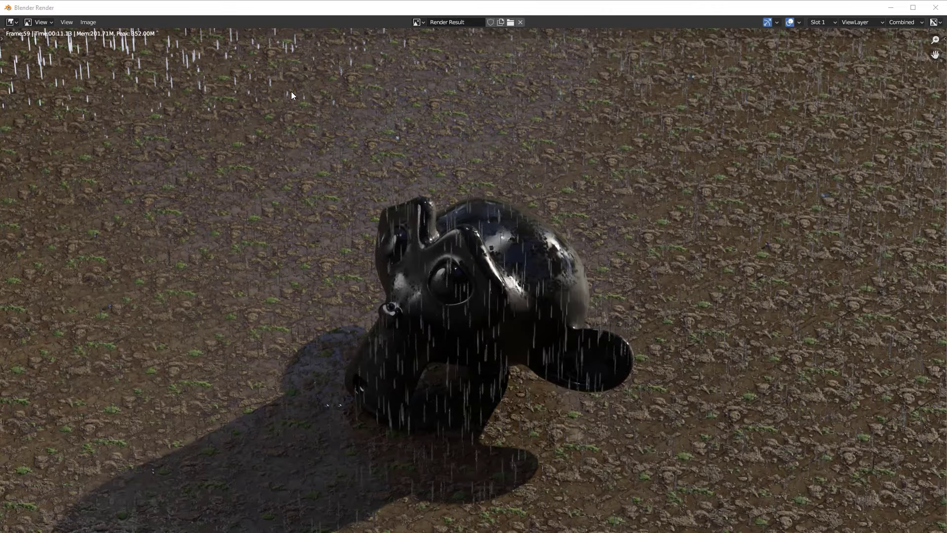
pyautogui.scroll(-1, 567, 383)
pyautogui.scroll(-1, 561, 387)
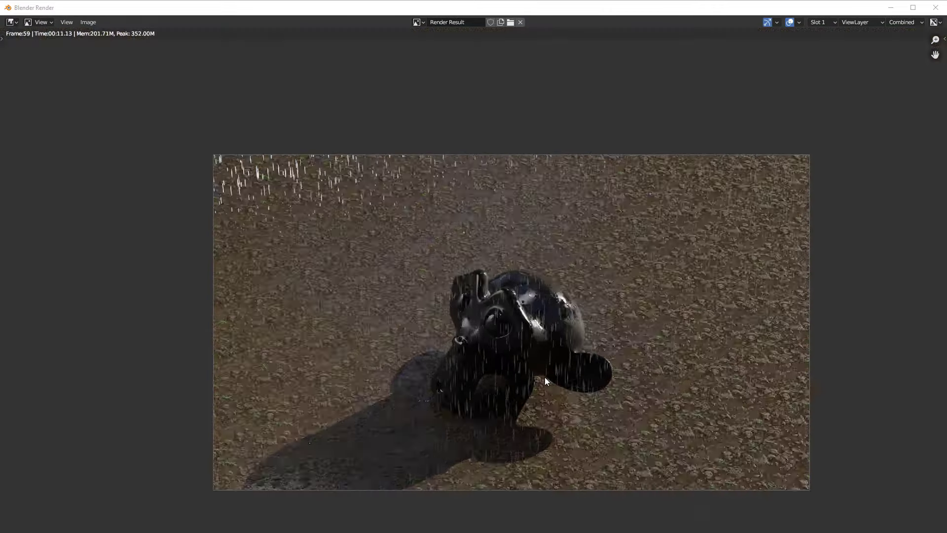
pyautogui.scroll(2, 545, 376)
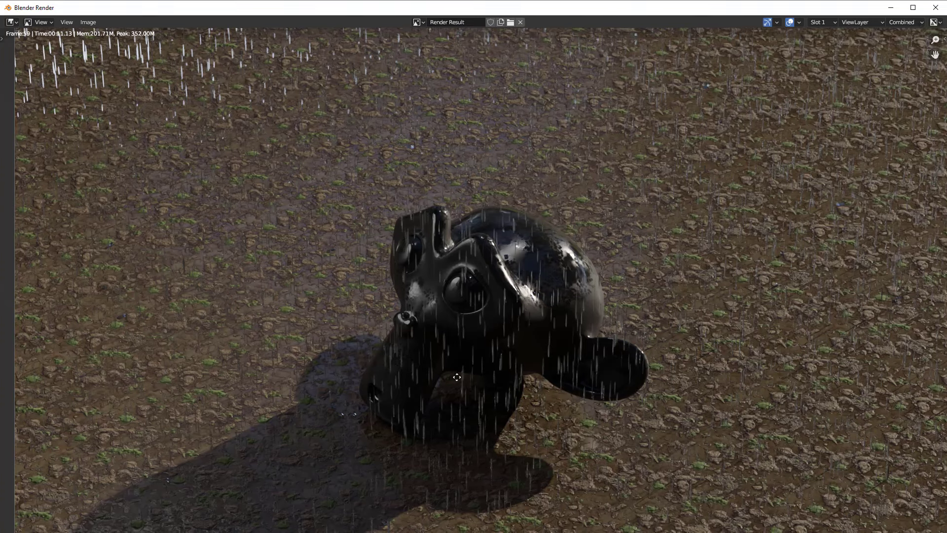
pyautogui.moveTo(531, 393); pyautogui.dragTo(462, 339, button='middle')
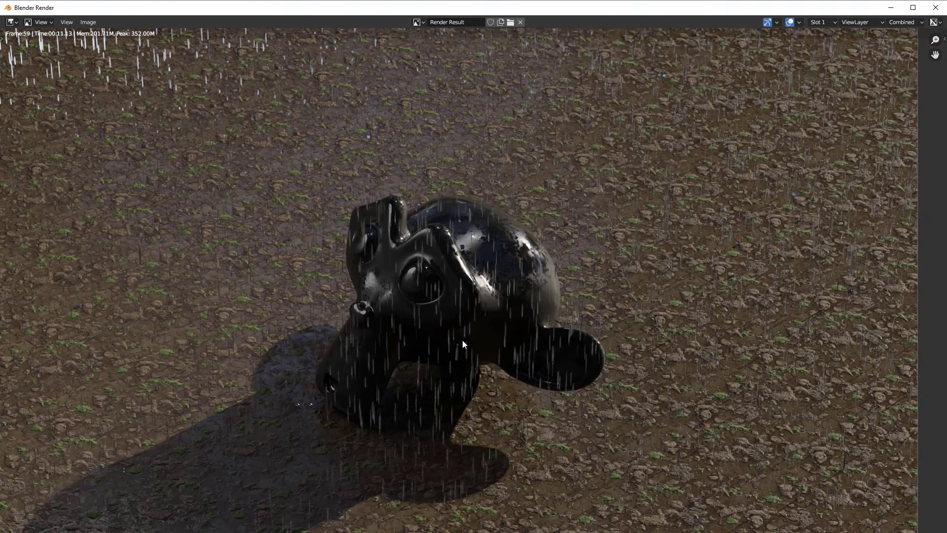
pyautogui.moveTo(623, 421)
pyautogui.mouseDown(button='middle')
pyautogui.moveTo(526, 282)
pyautogui.moveTo(593, 338)
pyautogui.mouseUp(button='middle')
pyautogui.scroll(2, 387, 248)
pyautogui.moveTo(387, 249); pyautogui.dragTo(438, 324, button='middle')
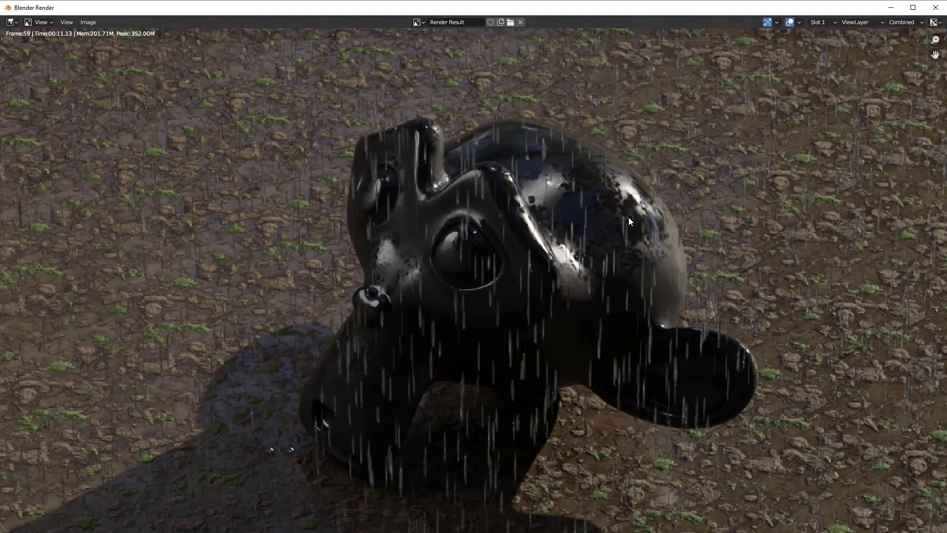
pyautogui.click(935, 7)
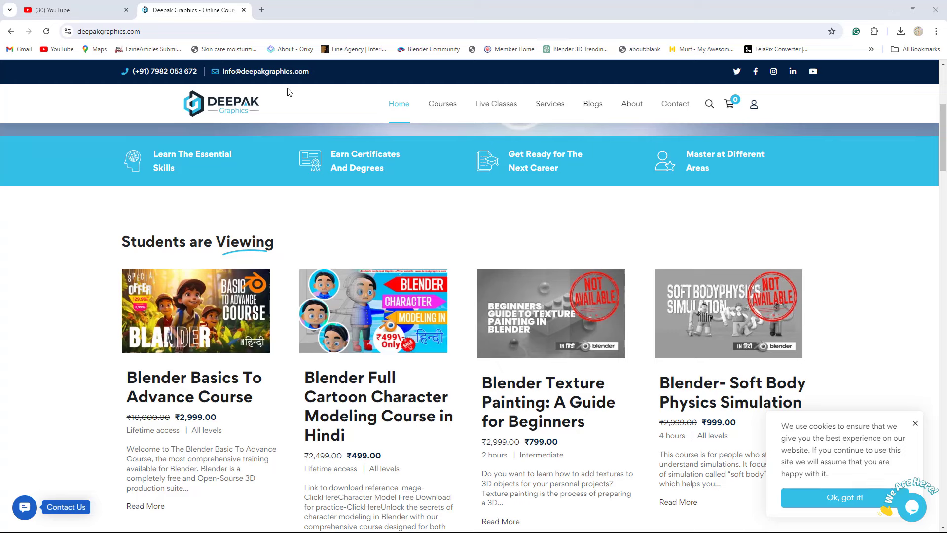
# Open the Blender Basics To Advance Course from the Students are Viewing card.
pyautogui.click(245, 328)
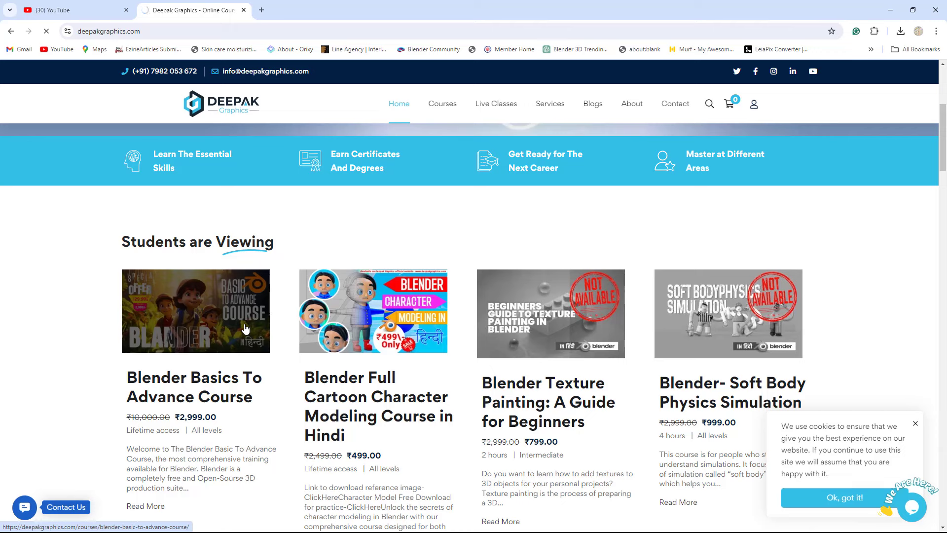
pyautogui.click(245, 328)
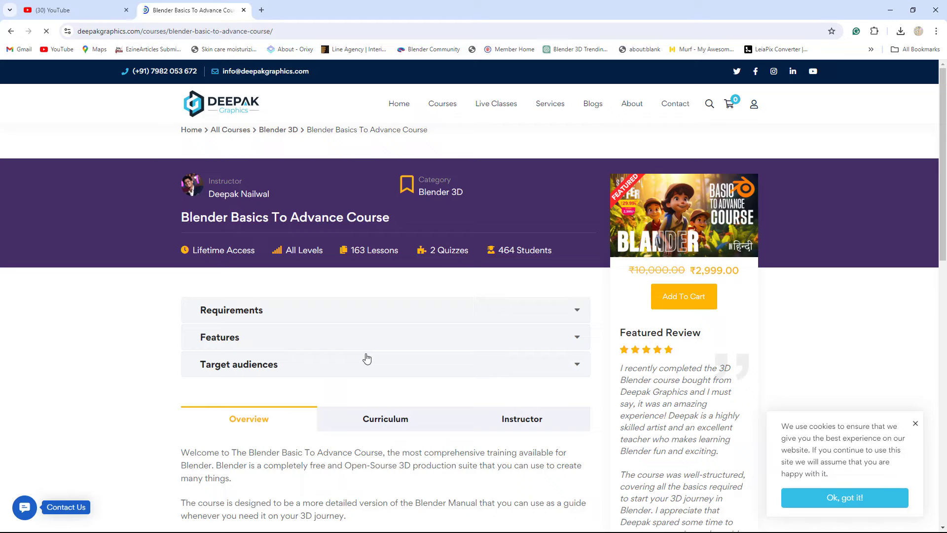
# Show the course's Curriculum tab and load more sections.
pyautogui.click(394, 421)
pyautogui.scroll(-3, 434, 402)
pyautogui.scroll(-2, 434, 402)
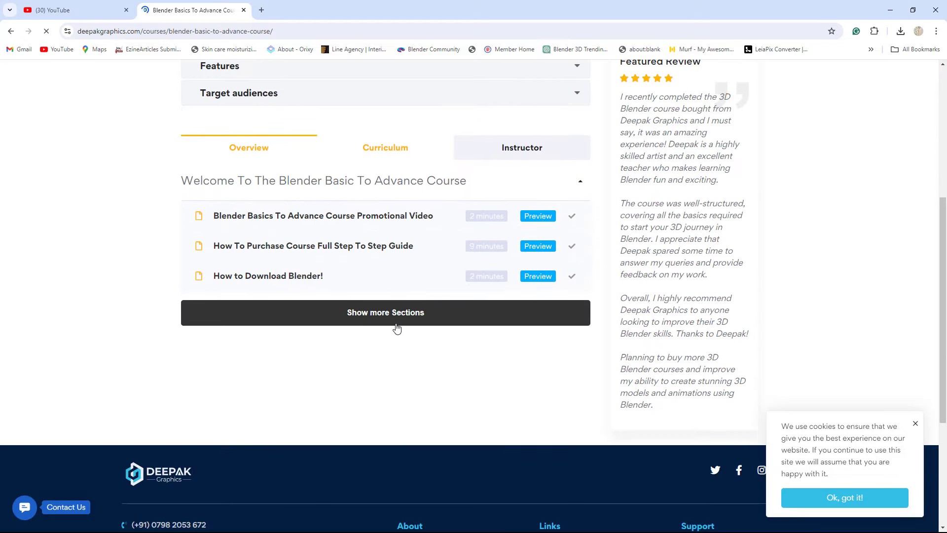
pyautogui.click(396, 324)
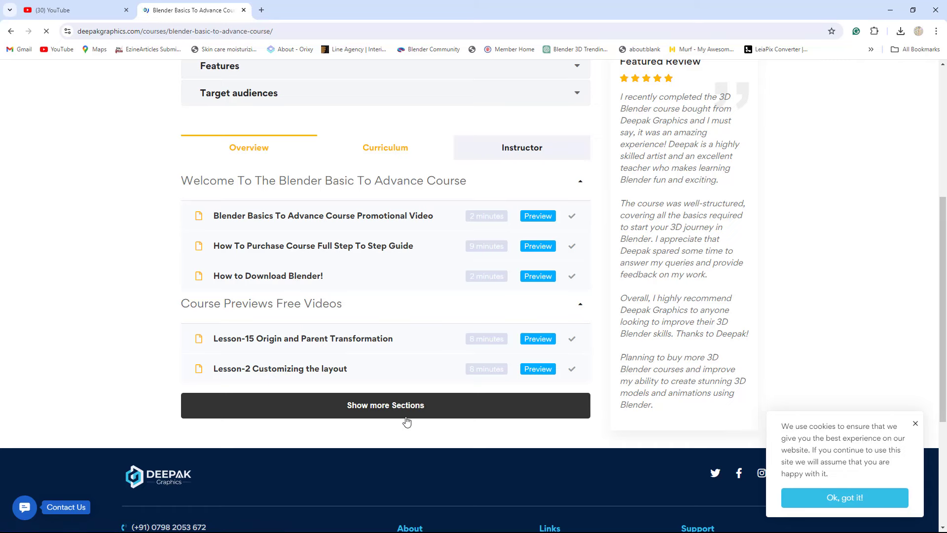
# Load further sections to list the Understanding Blender lessons through File Backups and Recovery.
pyautogui.click(406, 417)
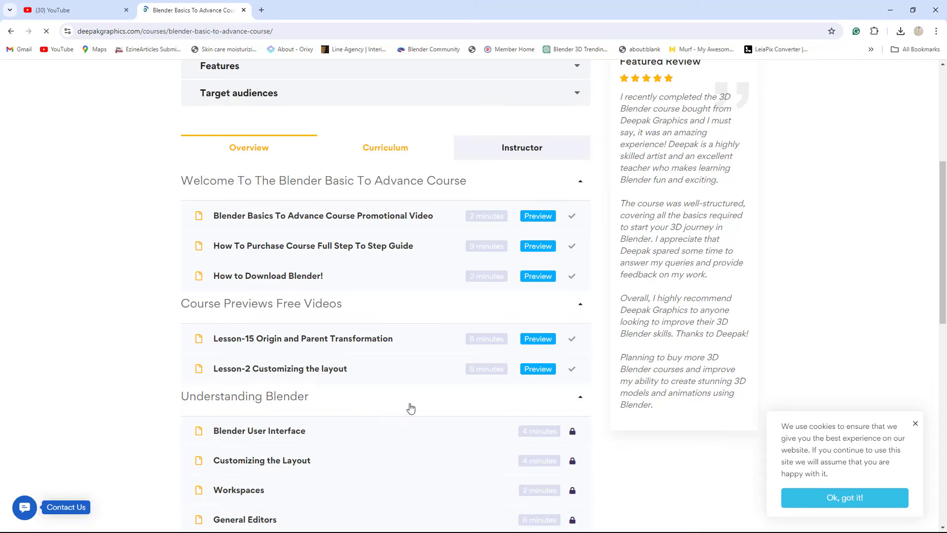
pyautogui.scroll(-1, 412, 408)
pyautogui.scroll(-1, 415, 409)
pyautogui.scroll(7, 425, 414)
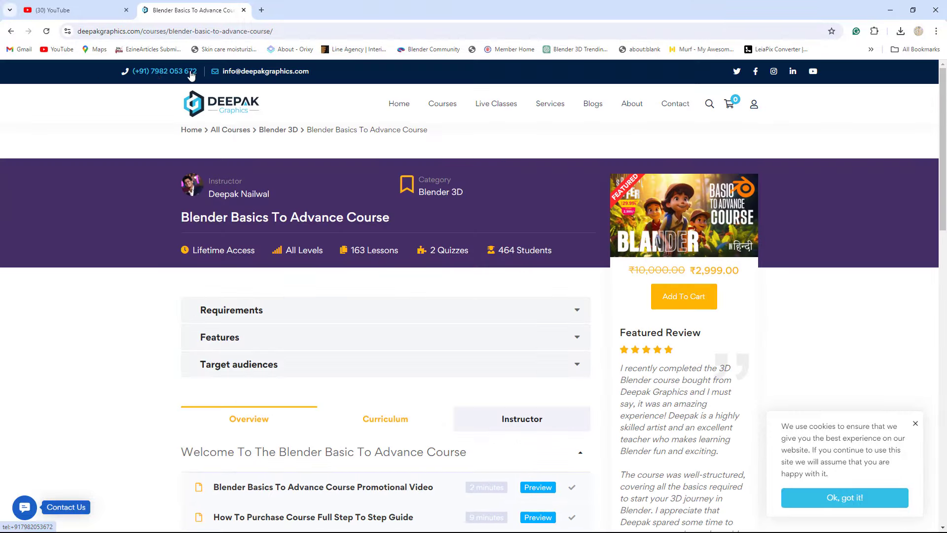
pyautogui.scroll(-4, 427, 390)
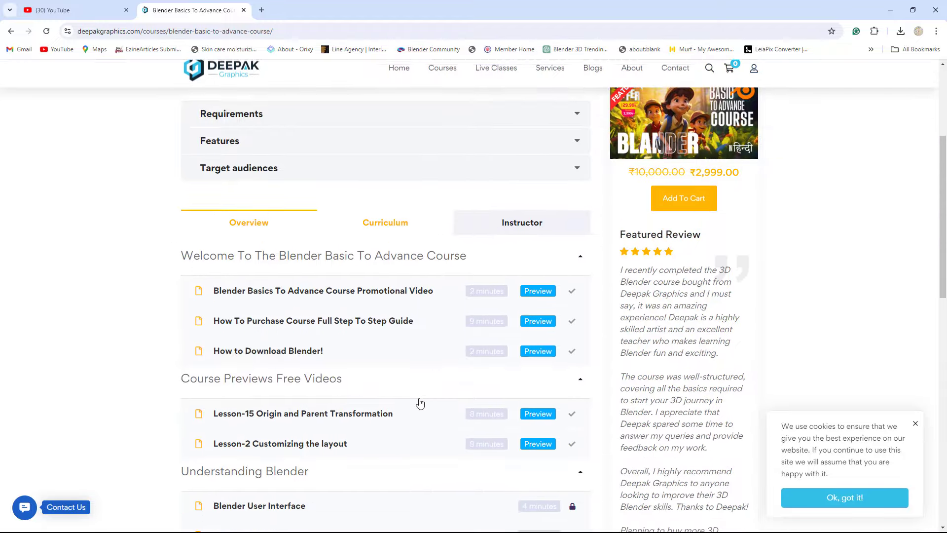
pyautogui.scroll(-3, 370, 424)
pyautogui.scroll(-2, 316, 451)
pyautogui.scroll(-2, 303, 457)
pyautogui.click(384, 438)
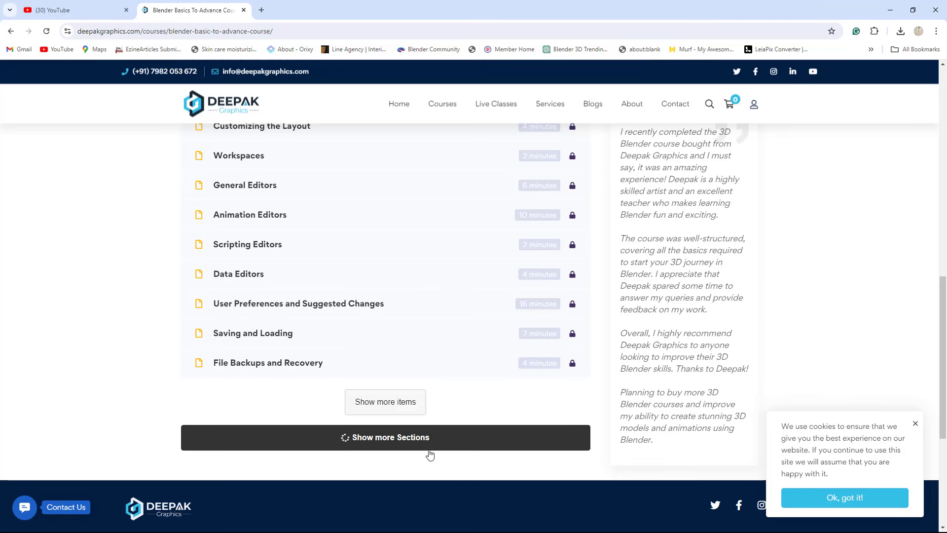
# Keep loading sections to reveal Working With Blender, Modeling- Mesh, Modeling Curve and Modifiers.
pyautogui.scroll(-2, 426, 454)
pyautogui.scroll(-2, 394, 449)
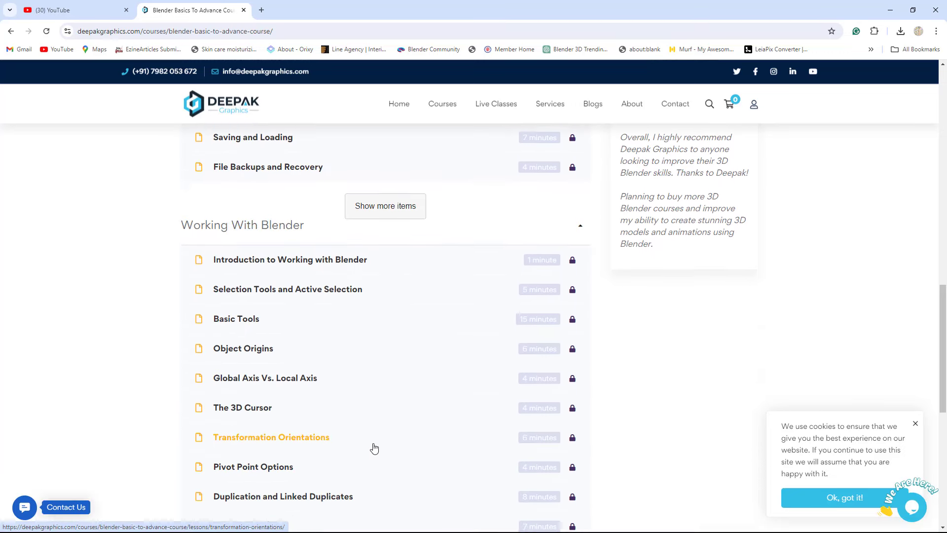
pyautogui.scroll(-2, 373, 447)
pyautogui.click(377, 499)
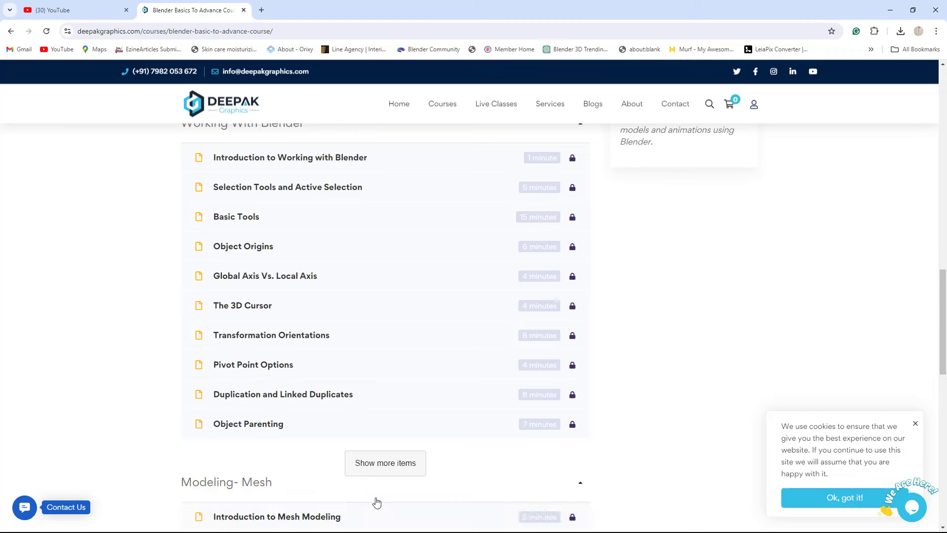
pyautogui.scroll(-8, 377, 501)
pyautogui.scroll(-2, 385, 472)
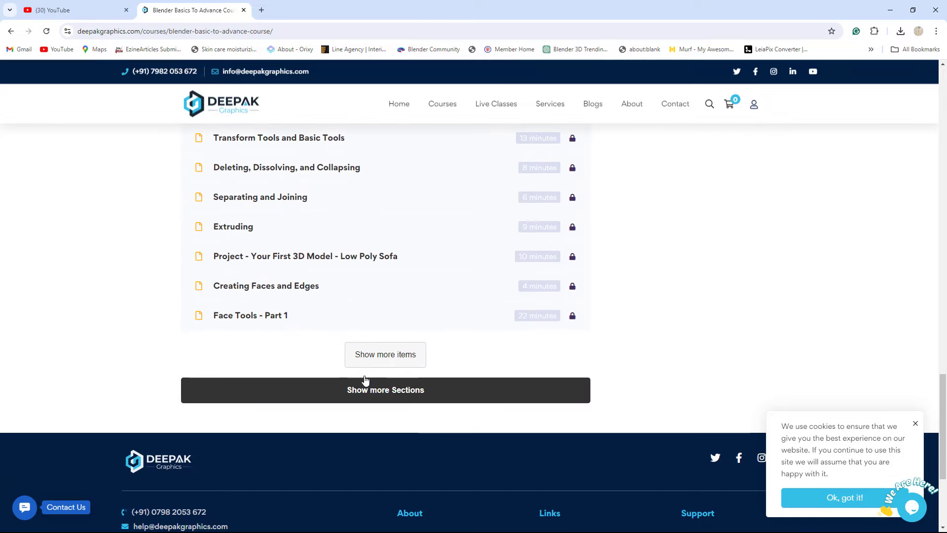
pyautogui.click(365, 397)
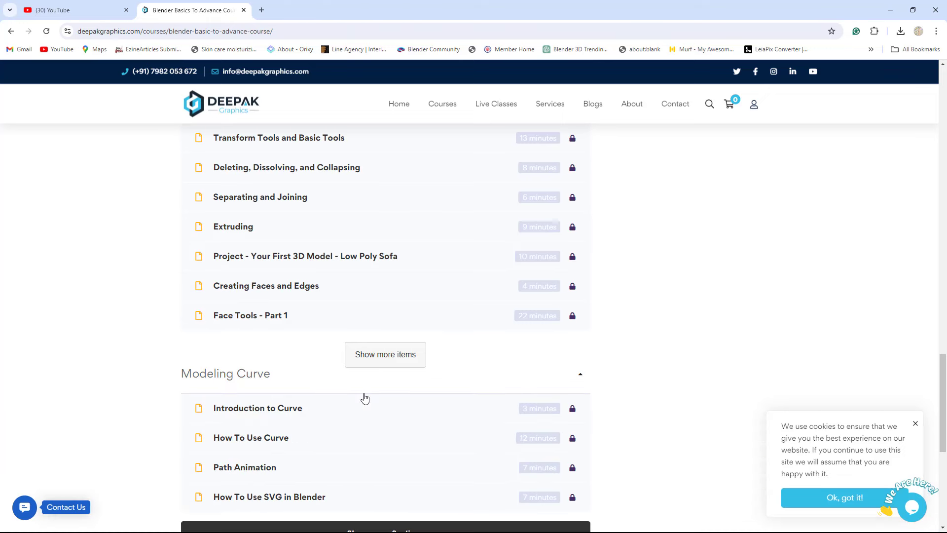
pyautogui.scroll(-4, 365, 398)
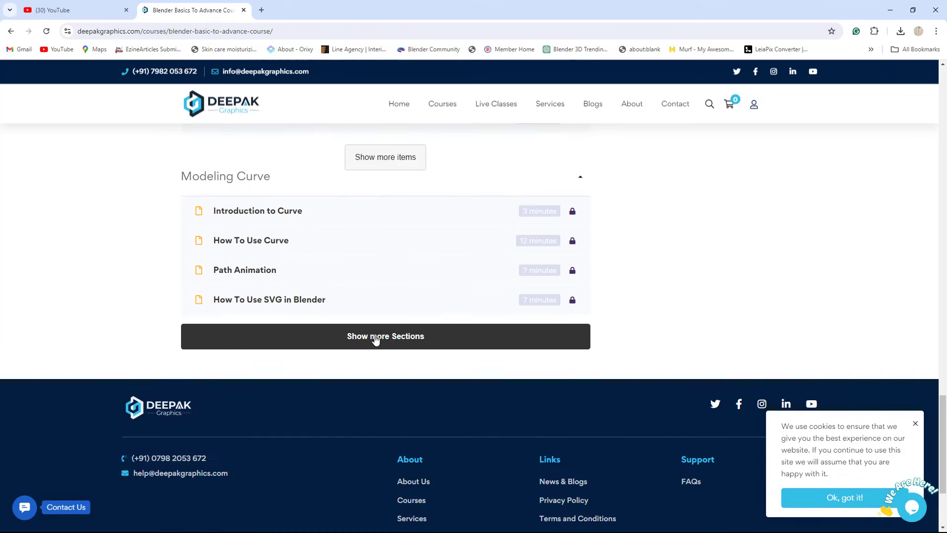
pyautogui.click(375, 338)
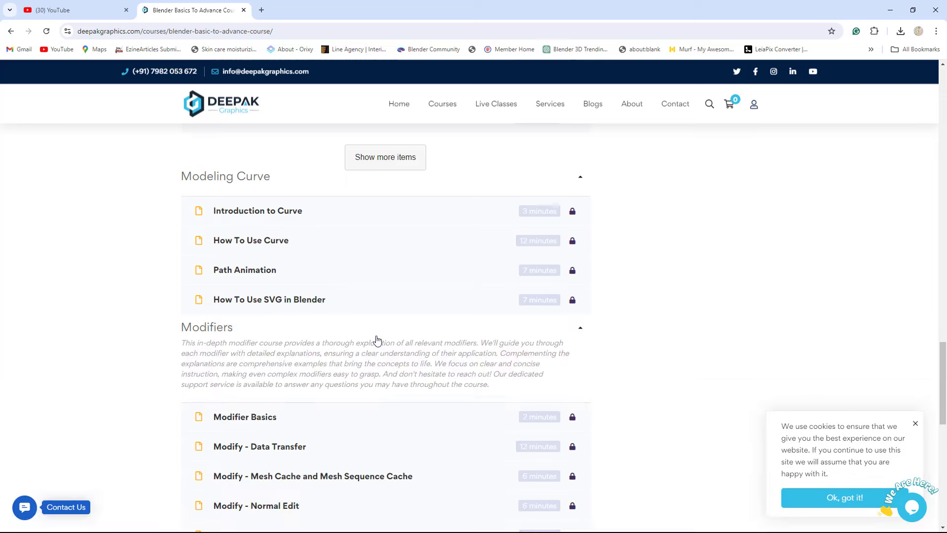
pyautogui.scroll(-3, 376, 345)
pyautogui.scroll(-2, 377, 417)
pyautogui.scroll(-1, 373, 462)
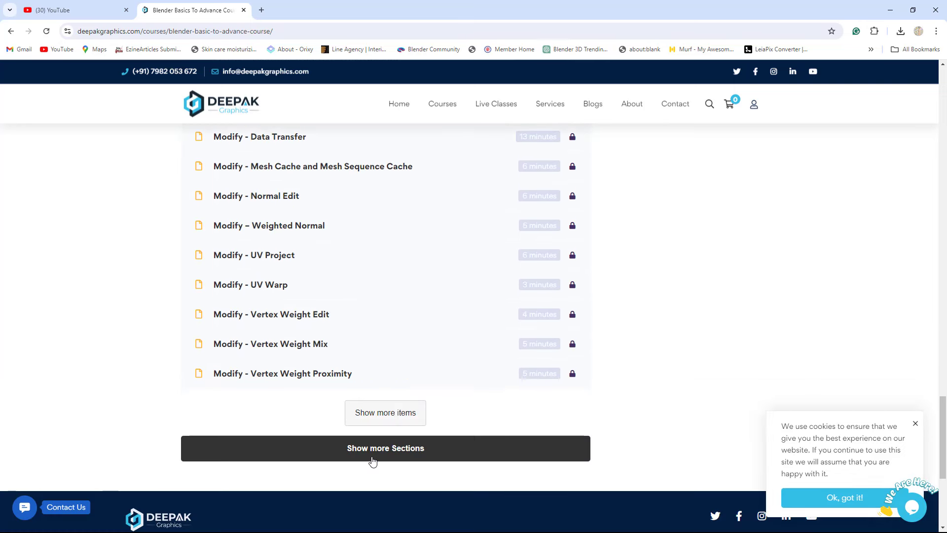
pyautogui.click(372, 460)
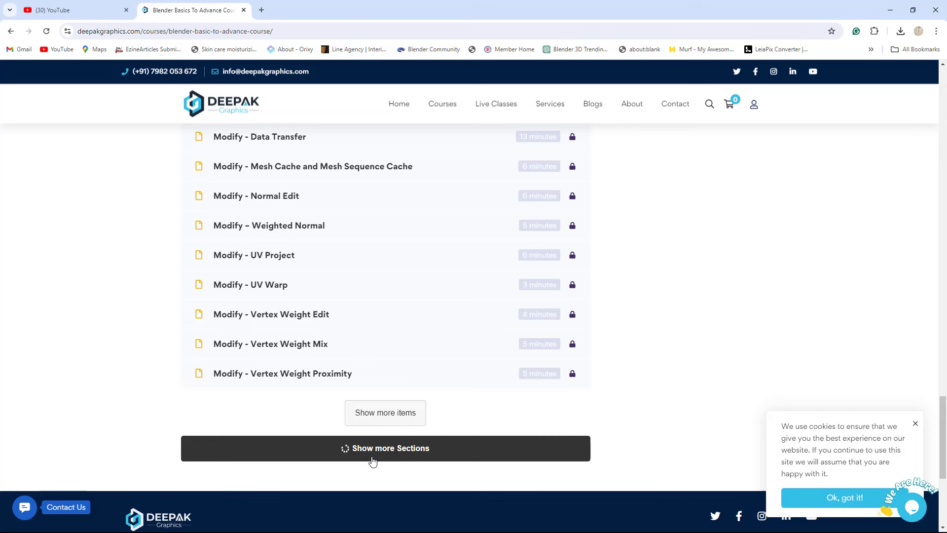
# Load more sections and expand the remaining Modifiers lessons, including the Generate modifiers.
pyautogui.scroll(-4, 393, 456)
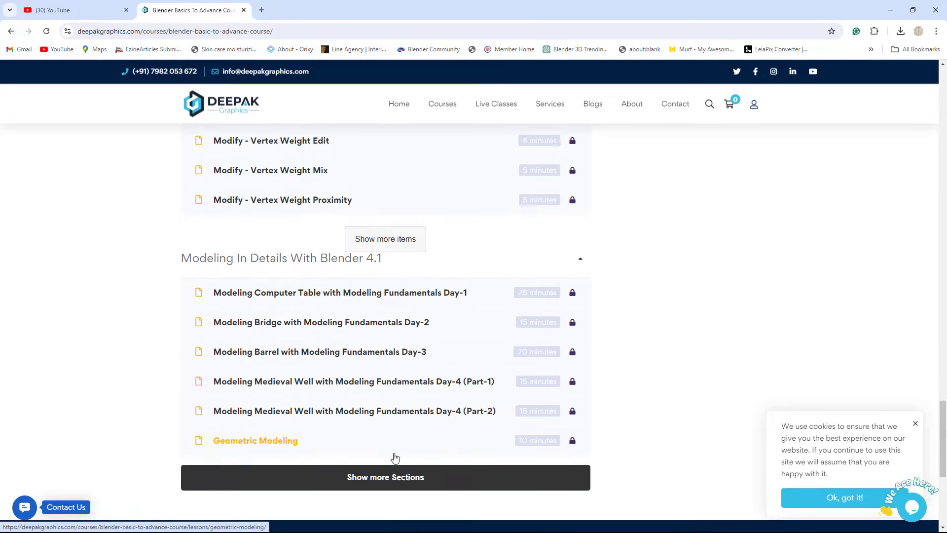
pyautogui.scroll(-1, 394, 439)
pyautogui.click(394, 411)
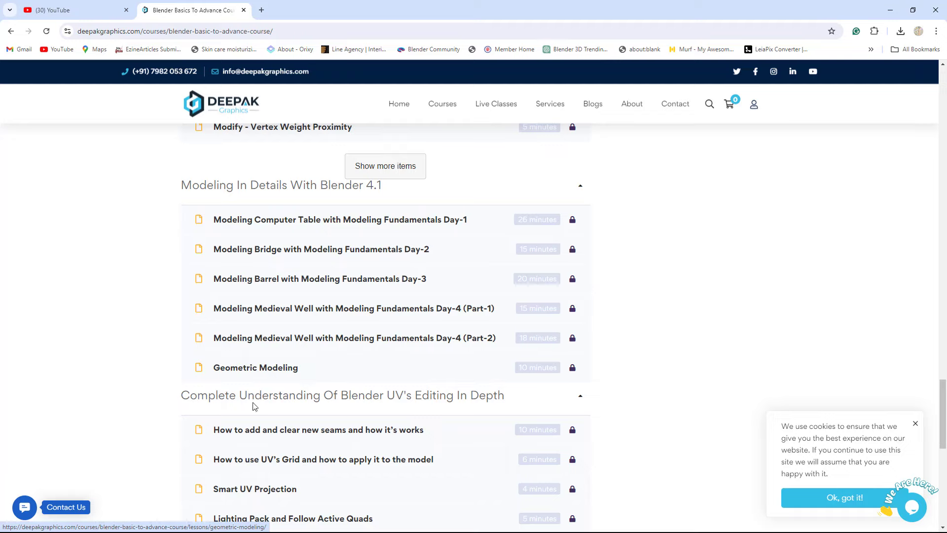
pyautogui.scroll(-1, 440, 412)
pyautogui.scroll(-1, 435, 398)
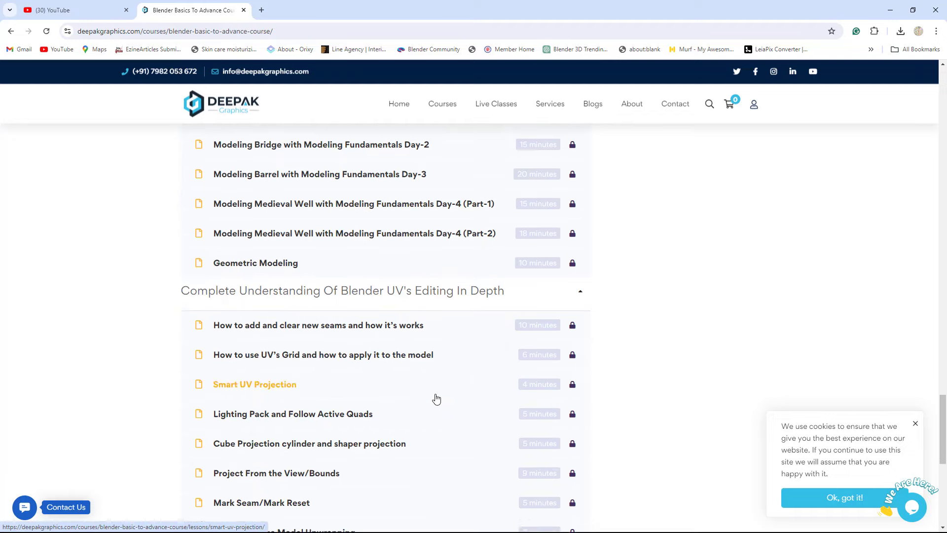
pyautogui.scroll(-3, 434, 395)
pyautogui.scroll(2, 429, 397)
pyautogui.scroll(5, 425, 401)
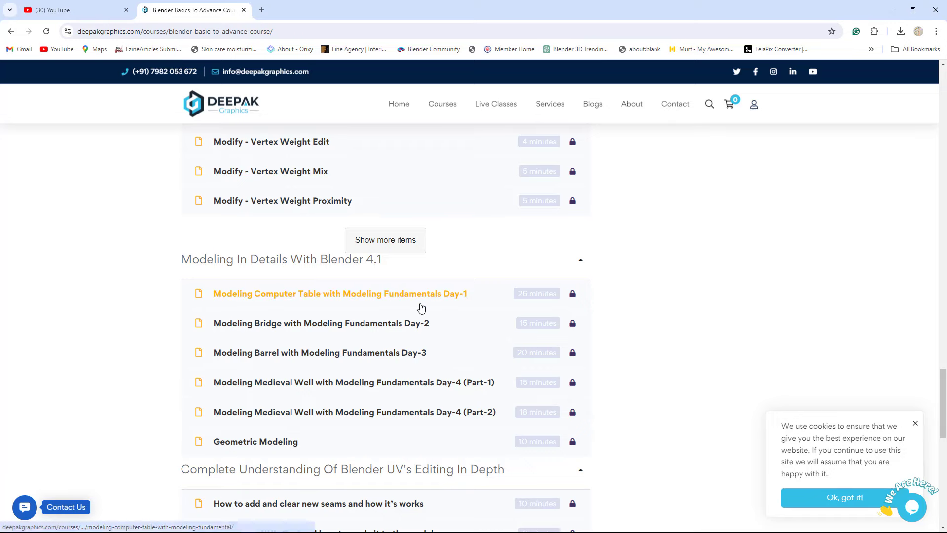
pyautogui.scroll(-1, 305, 471)
pyautogui.scroll(6, 306, 471)
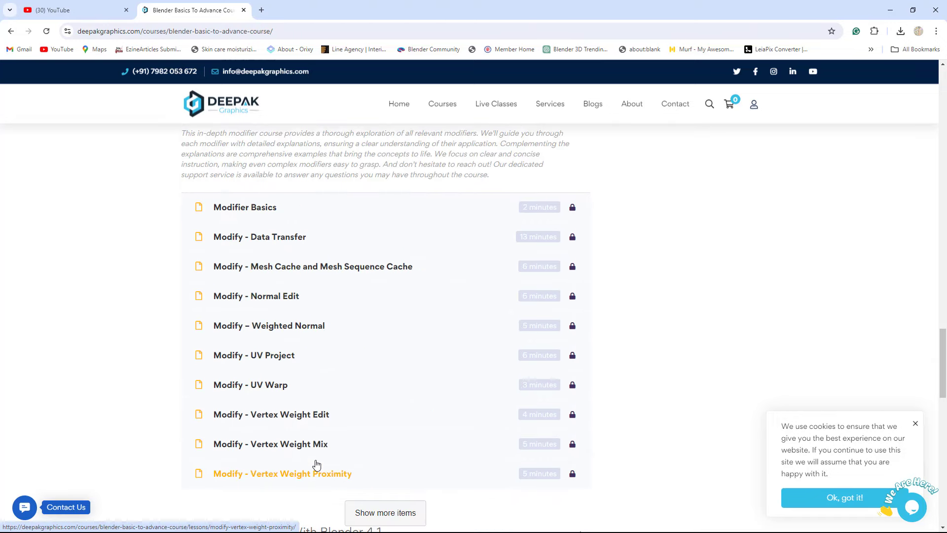
pyautogui.scroll(2, 317, 463)
pyautogui.scroll(-1, 345, 373)
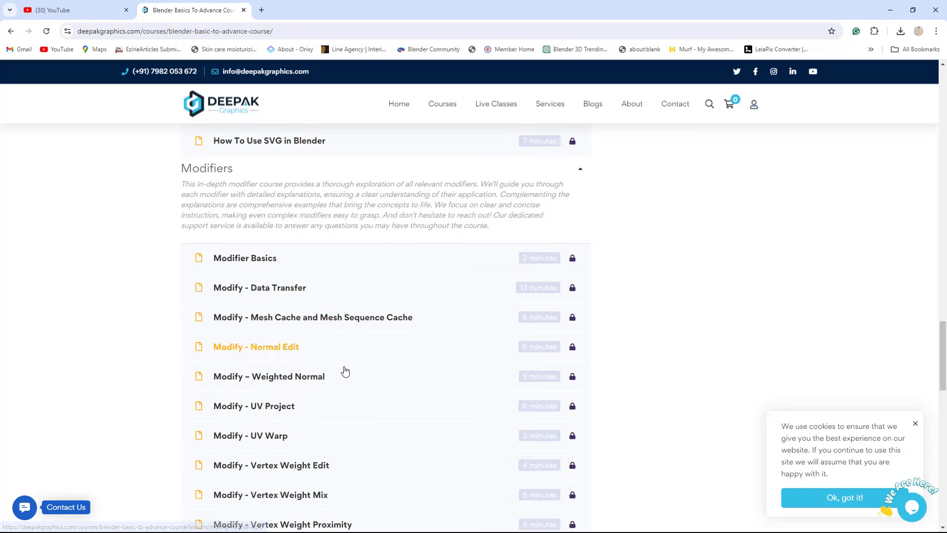
pyautogui.scroll(-3, 353, 380)
pyautogui.click(412, 390)
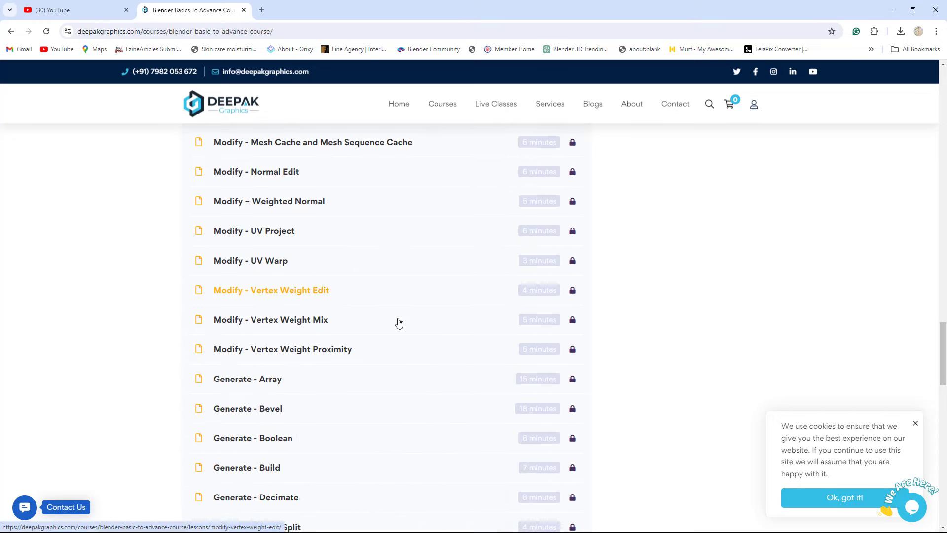
# Load the Understating Blender Camera Setting and Blender Shape Key sections.
pyautogui.scroll(-4, 398, 328)
pyautogui.scroll(-2, 399, 360)
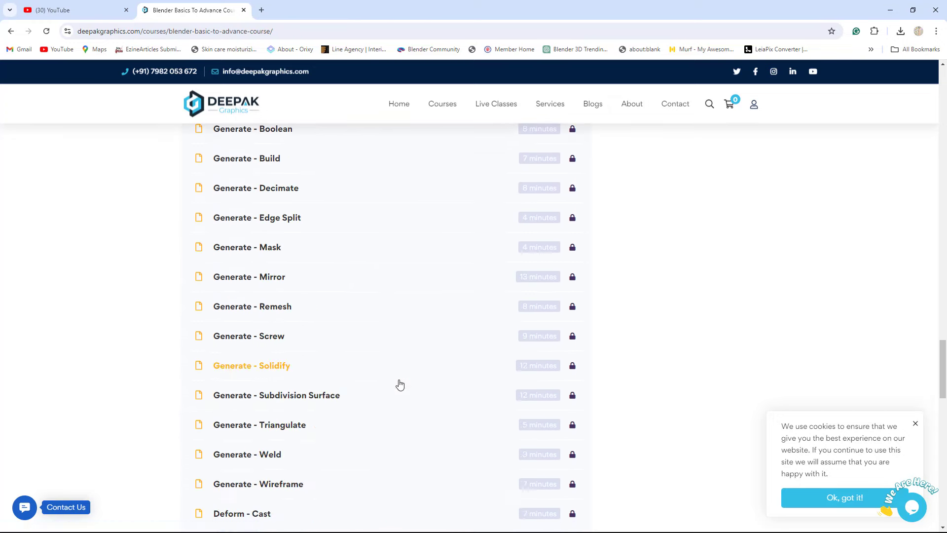
pyautogui.scroll(-1, 398, 382)
pyautogui.scroll(-8, 385, 394)
pyautogui.scroll(-5, 373, 405)
pyautogui.scroll(-2, 374, 404)
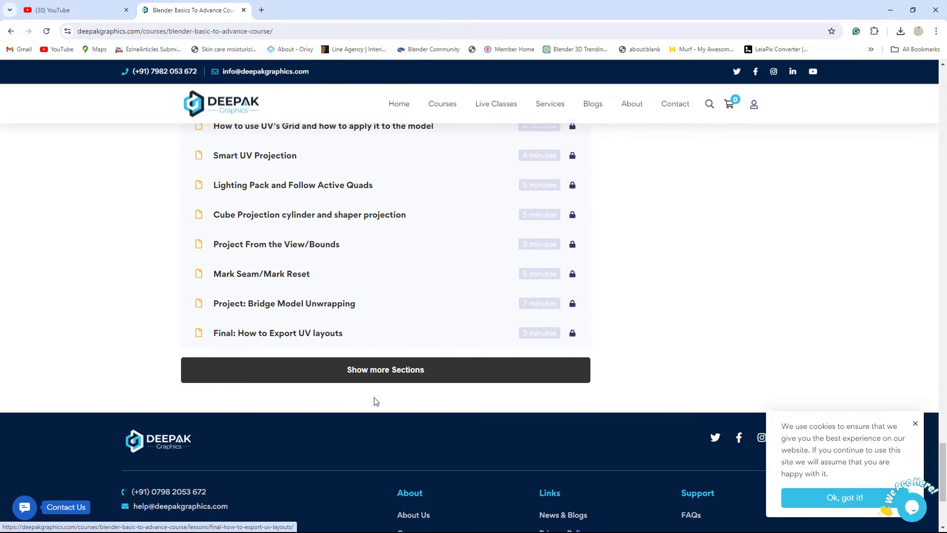
pyautogui.click(391, 370)
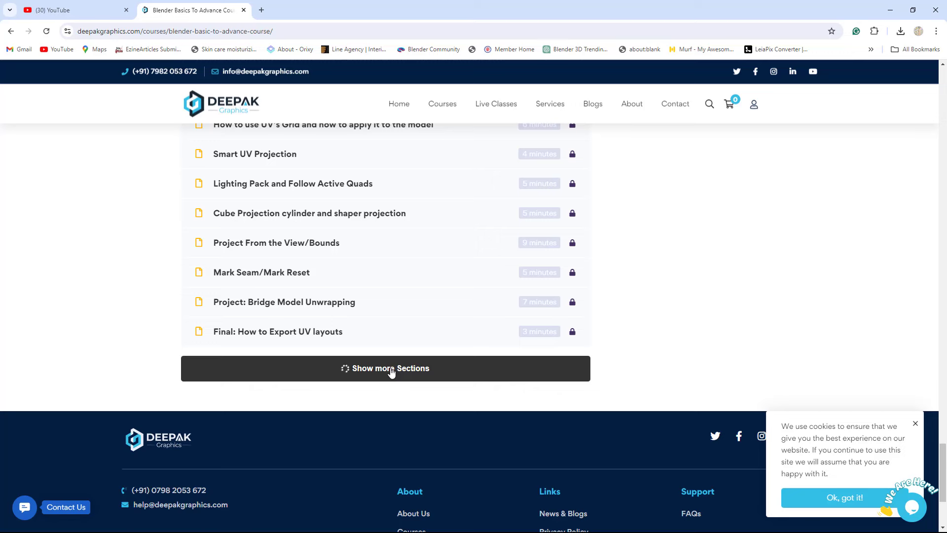
pyautogui.scroll(-3, 391, 370)
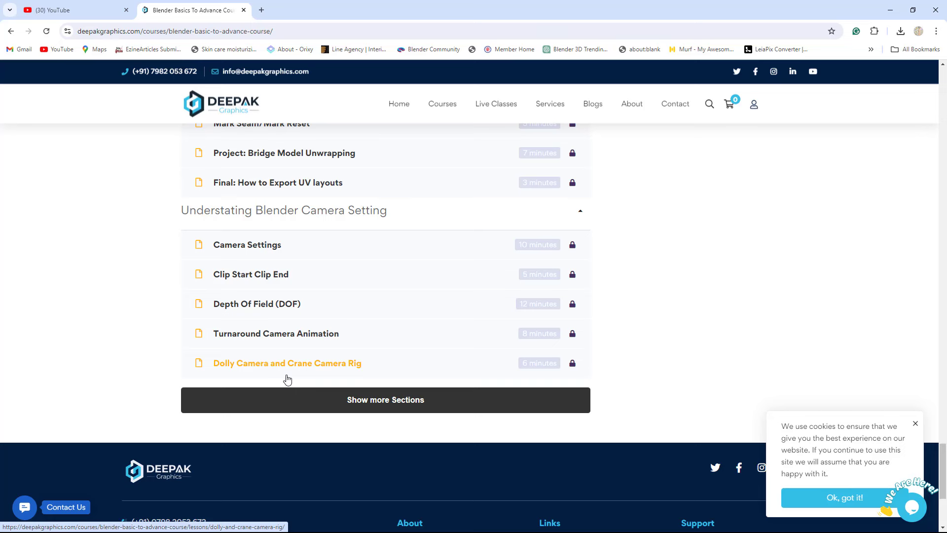
pyautogui.click(401, 399)
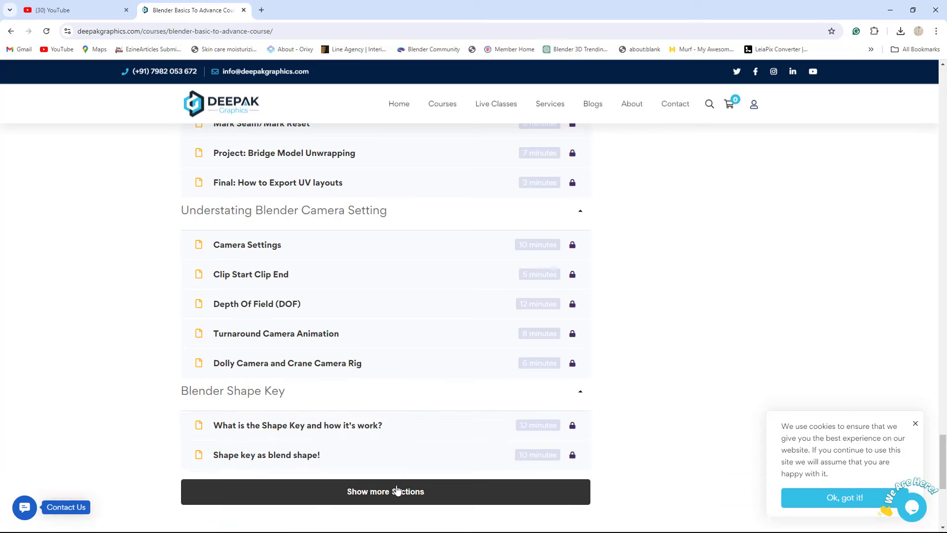
# Load the Cartoon Character Modeling section and expand its chapters through Chapter-10.
pyautogui.click(398, 490)
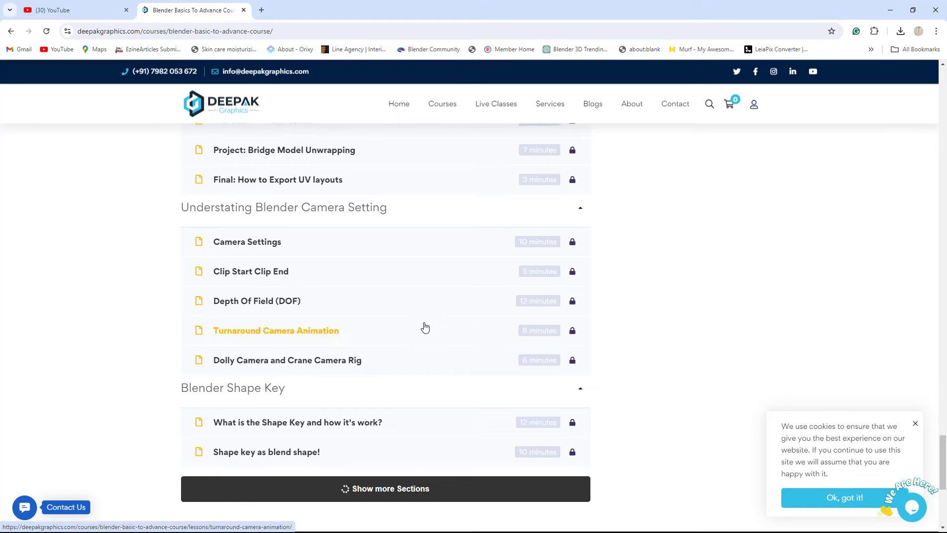
pyautogui.scroll(-2, 424, 328)
pyautogui.scroll(-1, 424, 328)
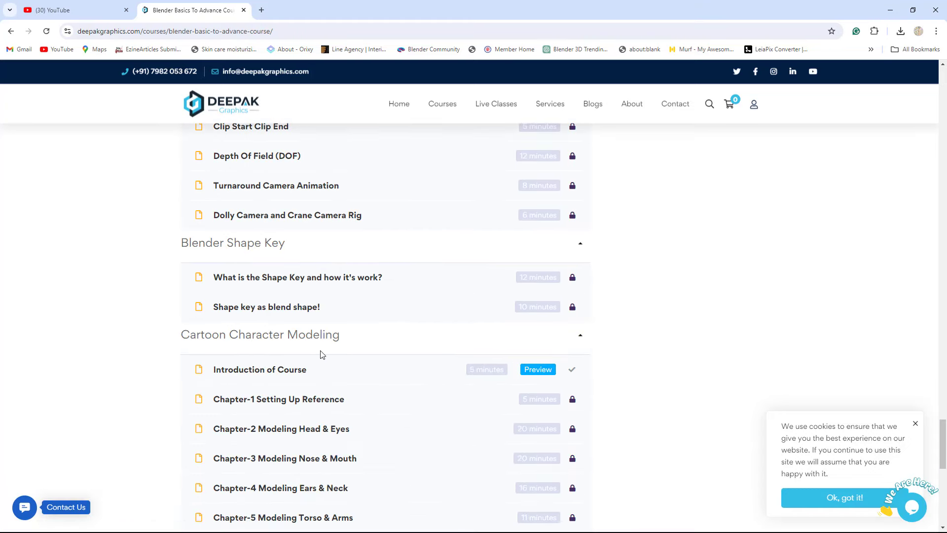
pyautogui.scroll(-3, 320, 355)
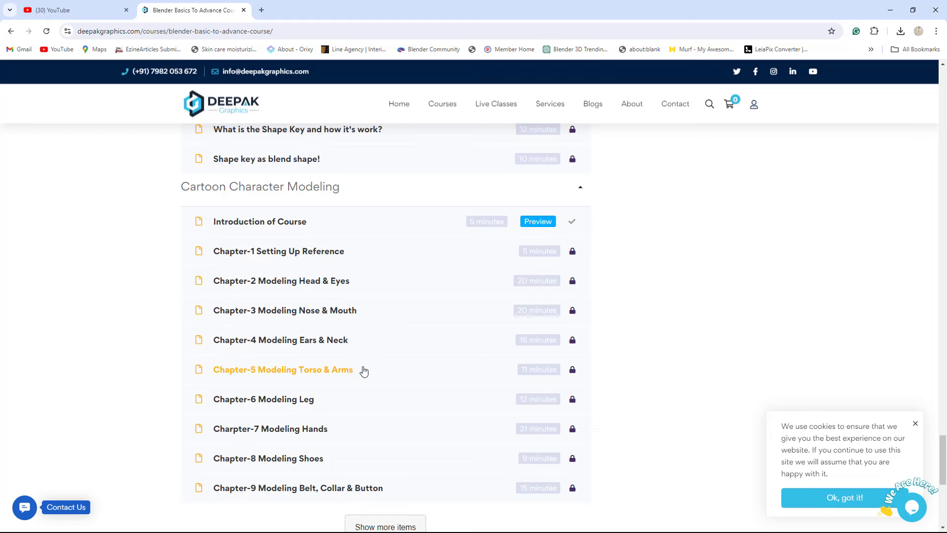
pyautogui.scroll(-1, 366, 353)
pyautogui.scroll(-1, 390, 409)
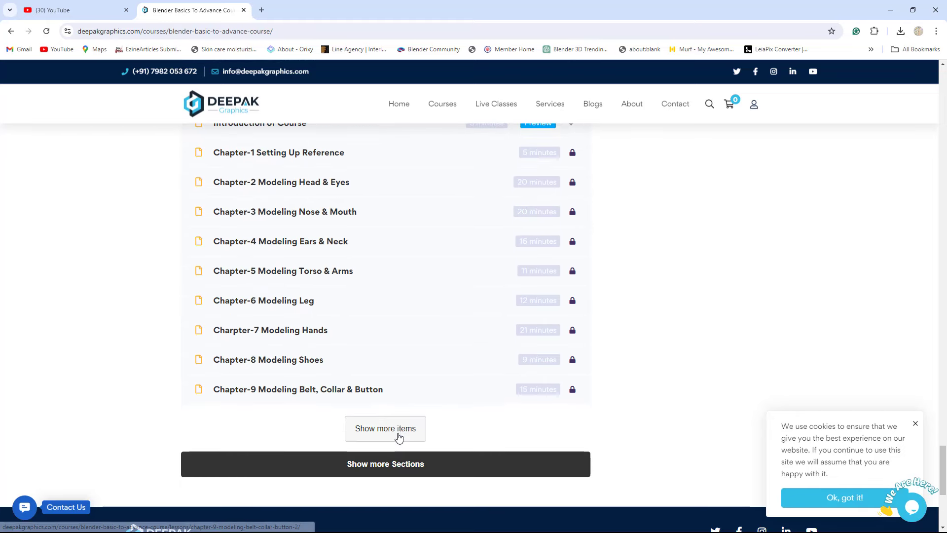
pyautogui.click(399, 437)
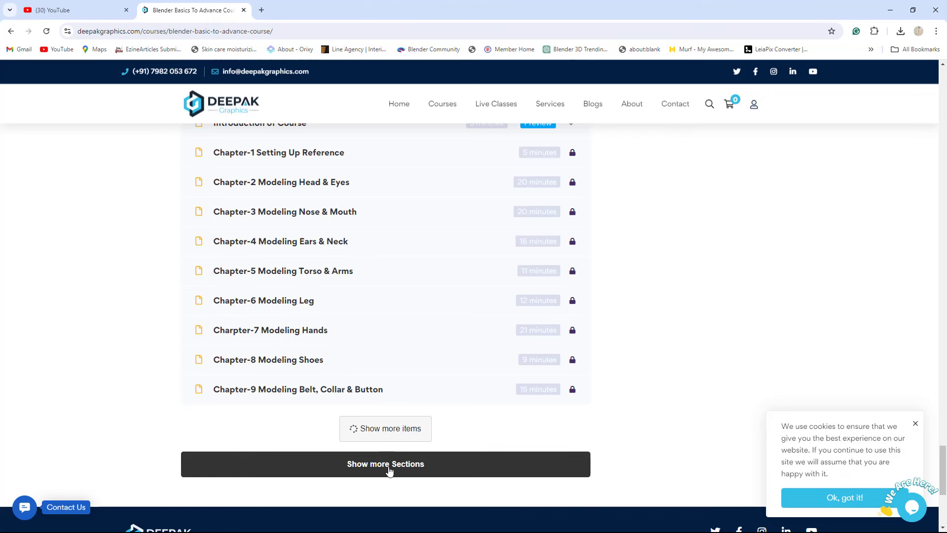
# Load the How To Texture In Blender section through How To Use Emission Shader.
pyautogui.scroll(-1, 416, 412)
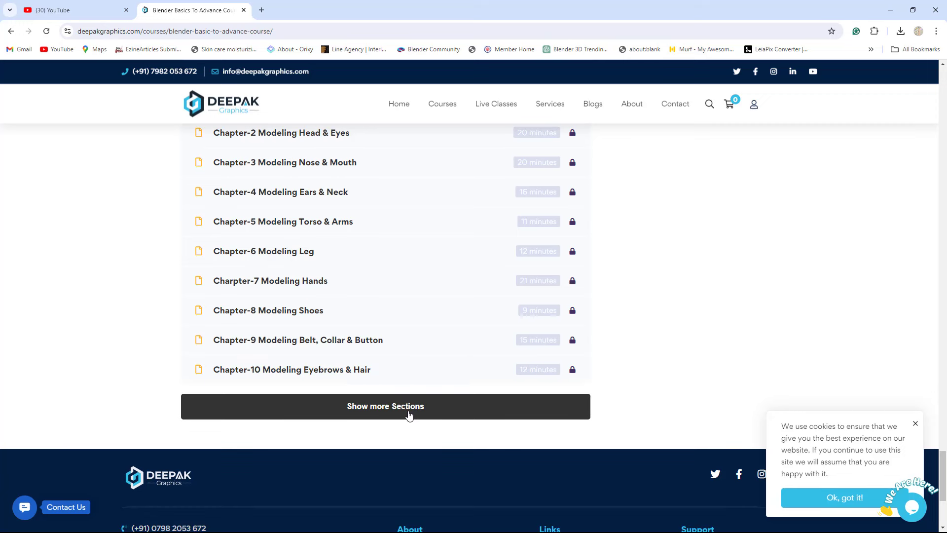
pyautogui.click(406, 414)
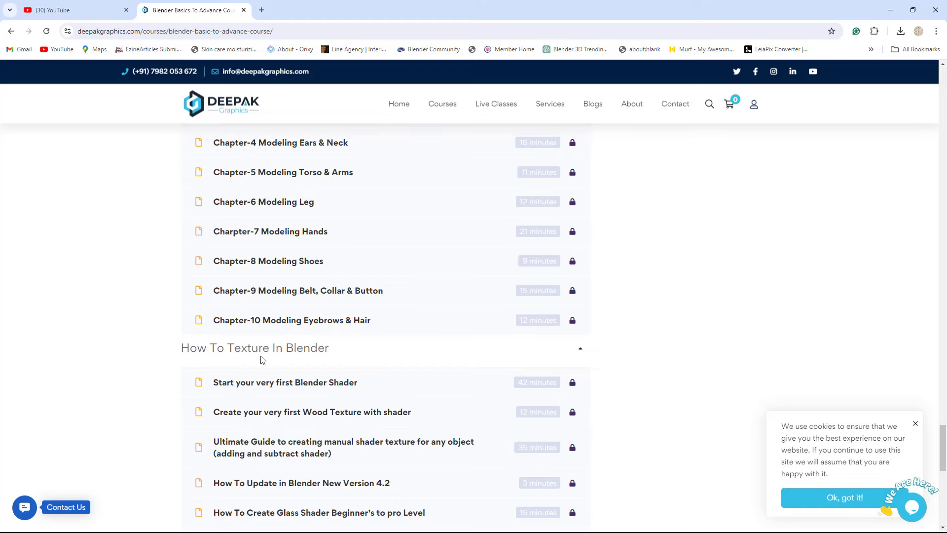
pyautogui.scroll(-1, 370, 364)
pyautogui.scroll(-2, 351, 362)
pyautogui.scroll(-2, 355, 316)
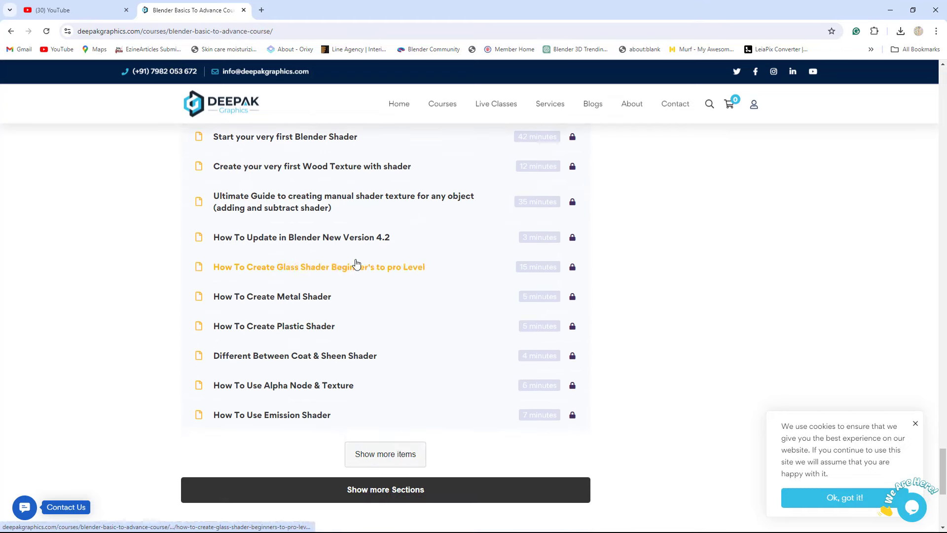
pyautogui.click(406, 488)
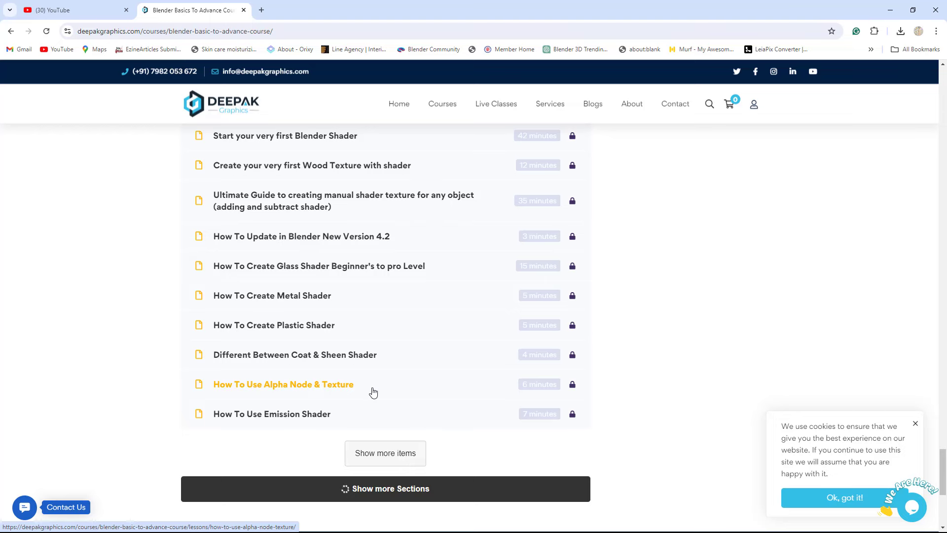
# View the newly loaded 3D Product Shading section, then return to the top of the course page.
pyautogui.scroll(-1, 373, 392)
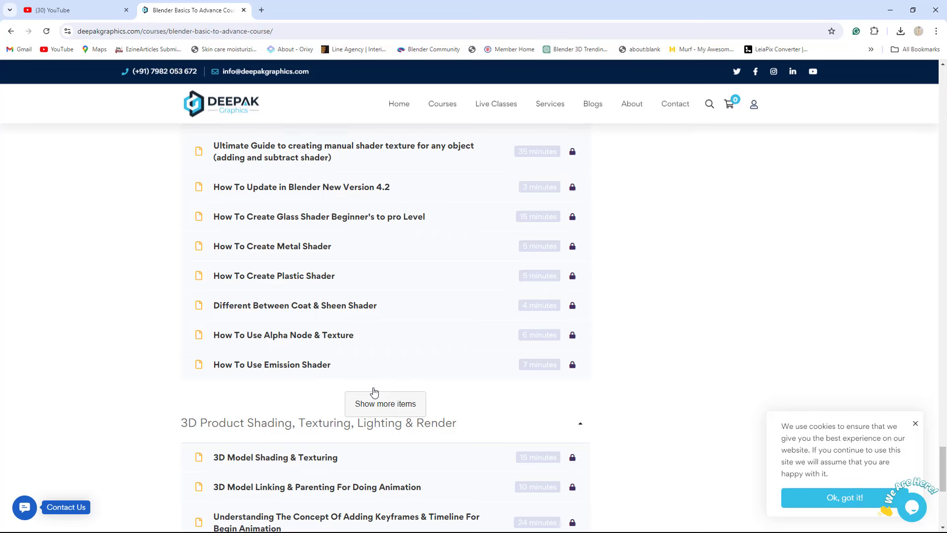
pyautogui.scroll(-1, 374, 392)
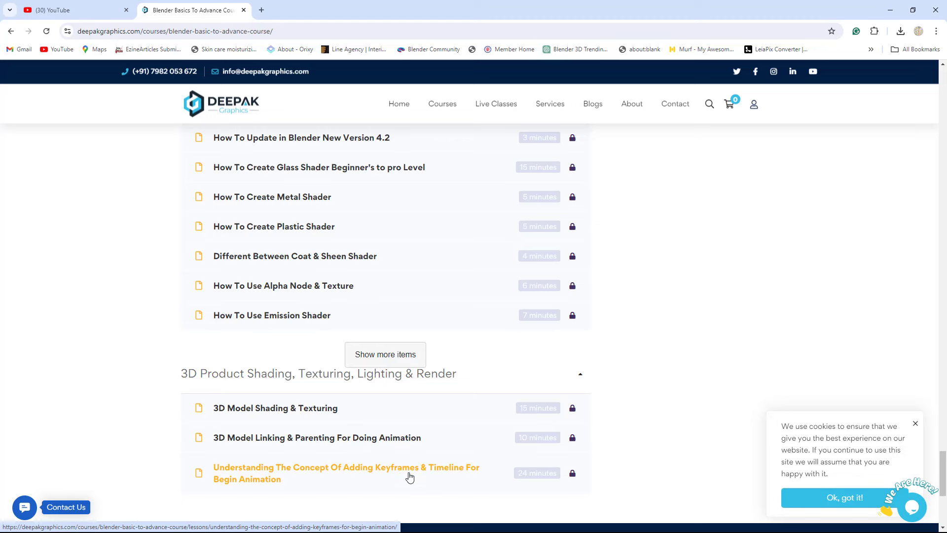
pyautogui.scroll(10, 377, 467)
pyautogui.scroll(10, 395, 479)
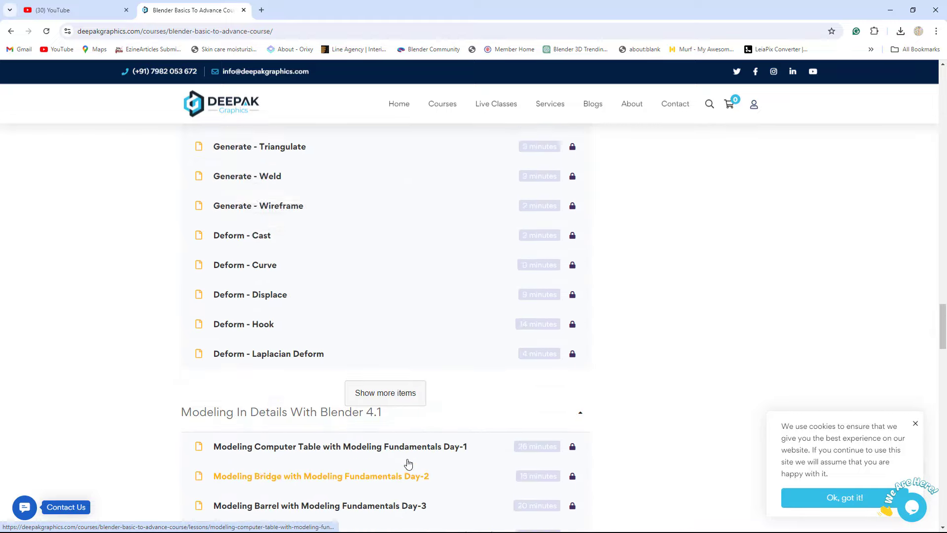
pyautogui.scroll(5, 408, 464)
pyautogui.scroll(5, 408, 464)
pyautogui.scroll(5, 408, 464)
pyautogui.scroll(5, 408, 464)
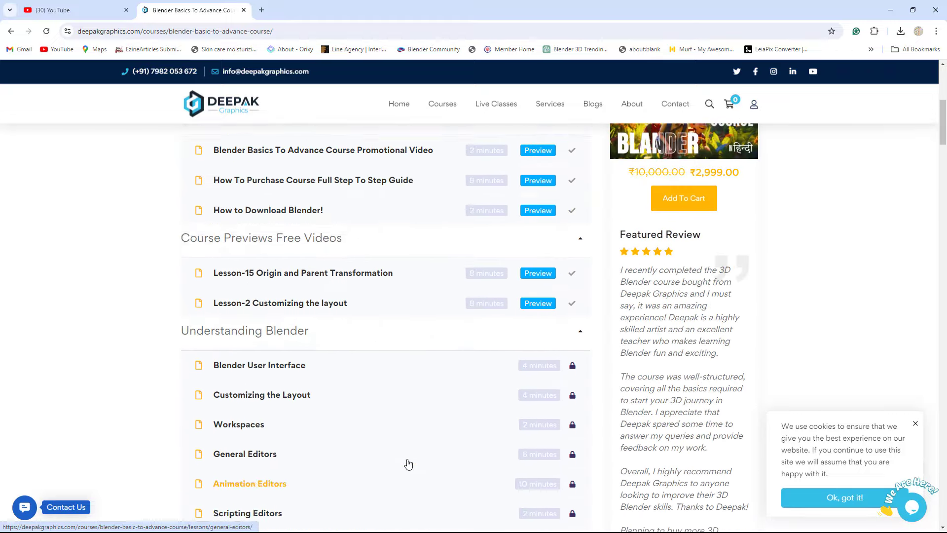
pyautogui.scroll(5, 408, 464)
pyautogui.scroll(1, 408, 464)
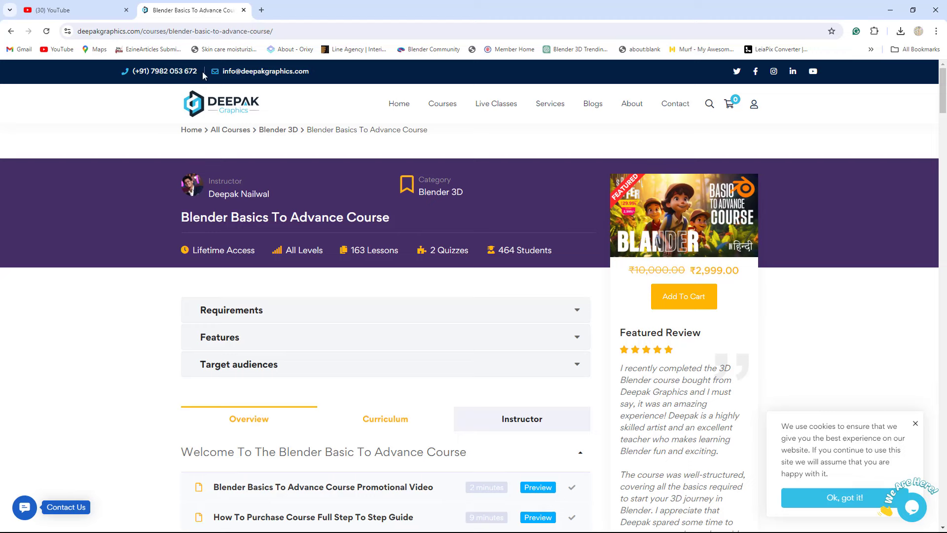